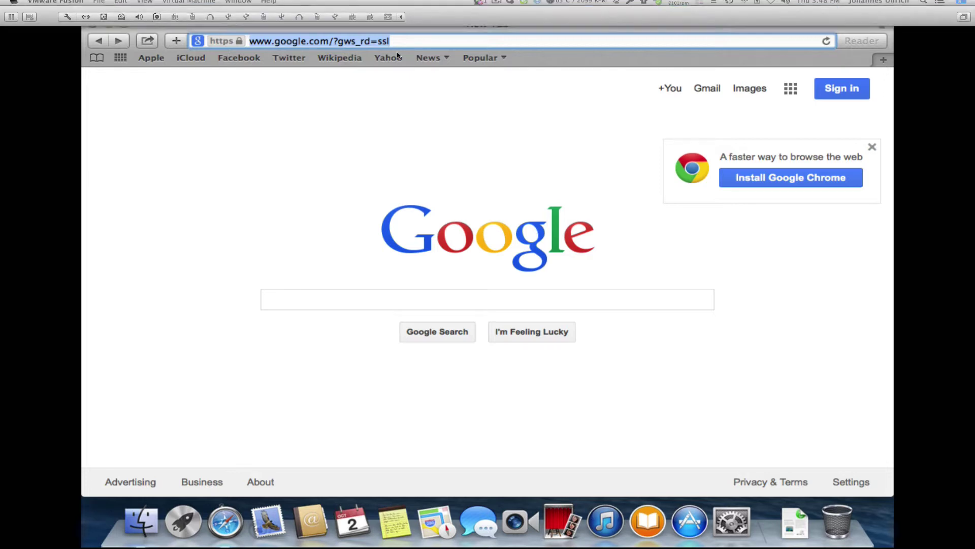
# Search for Internet Explorer for OS X, open the onFreeDownload ad result and start the free IE5 download.
pyautogui.click(119, 41)
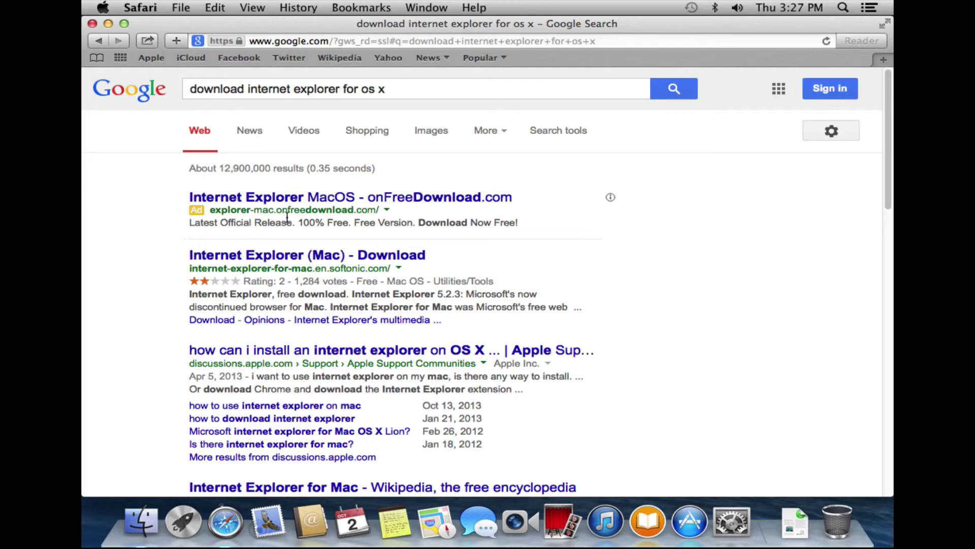
pyautogui.click(276, 201)
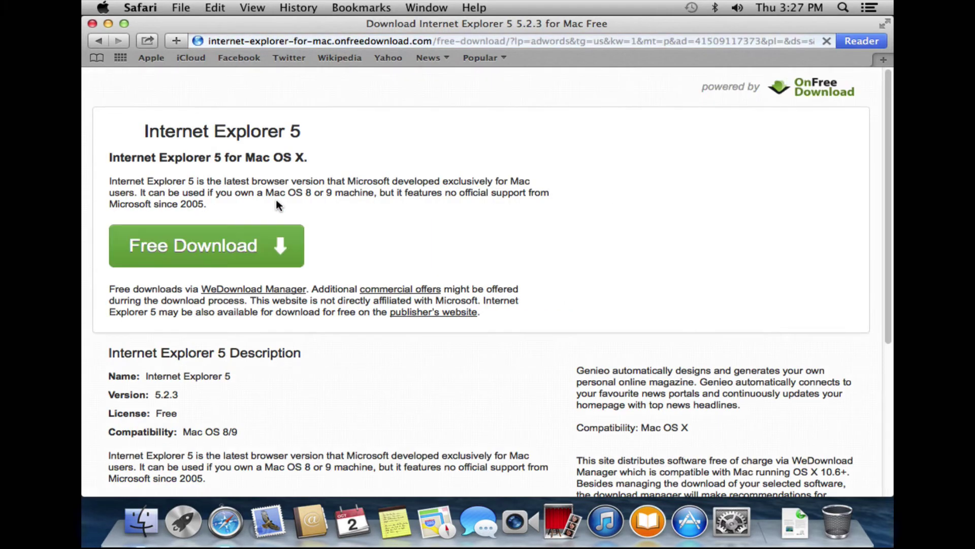
pyautogui.click(244, 252)
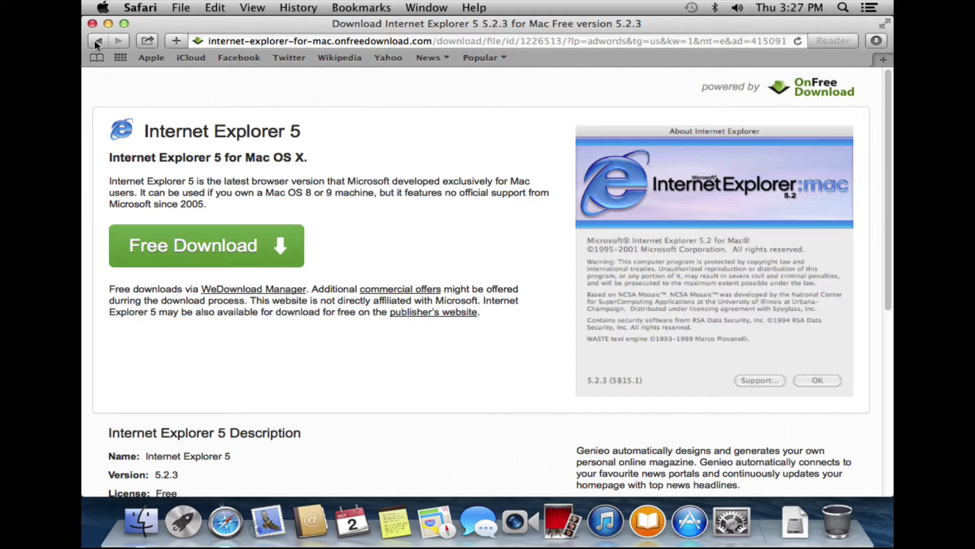
# Close Safari, open the downloaded Internet Explorer 5.dmg and launch its Installer past the Gatekeeper warning.
pyautogui.click(93, 24)
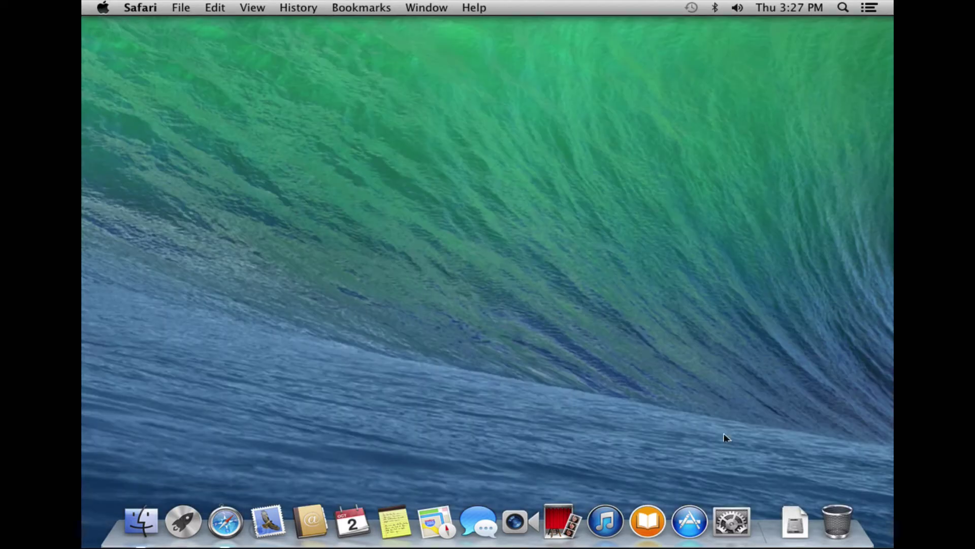
pyautogui.click(795, 521)
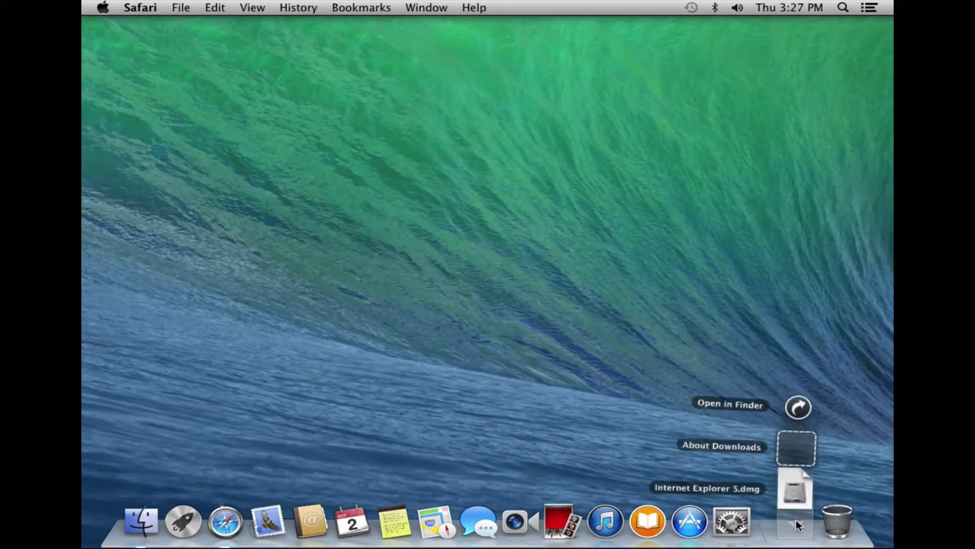
pyautogui.click(795, 488)
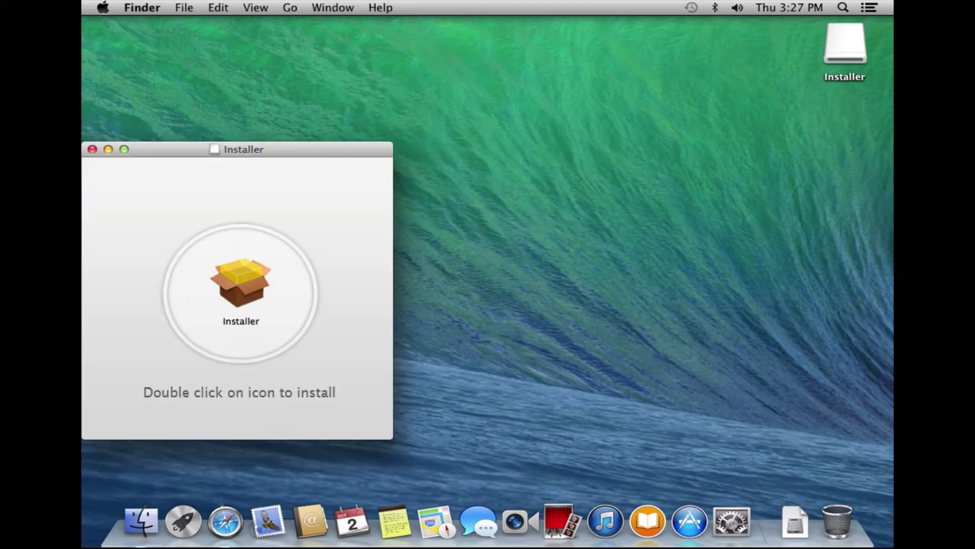
pyautogui.doubleClick(242, 286)
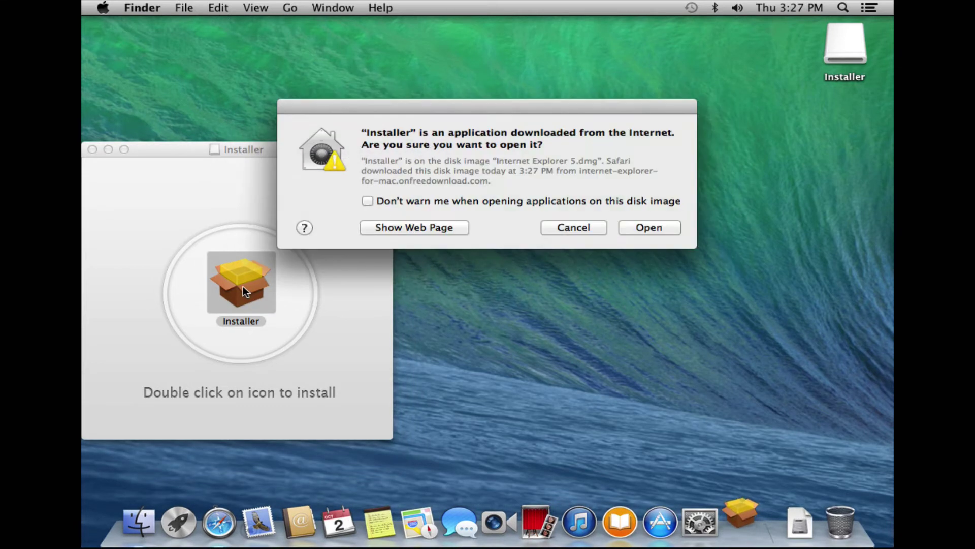
pyautogui.click(652, 222)
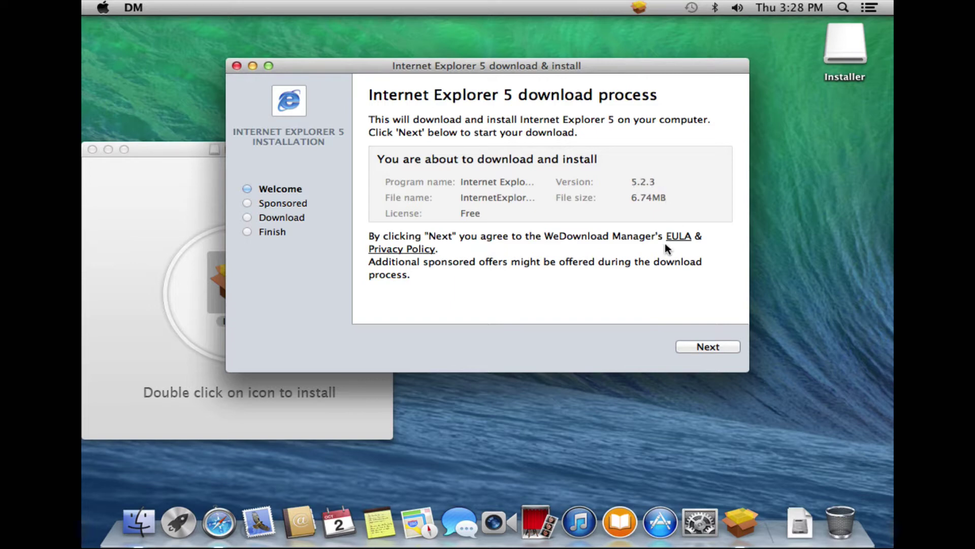
# Accept the Search Protect offer after reading its terms, and enter the admin account password.
pyautogui.click(699, 347)
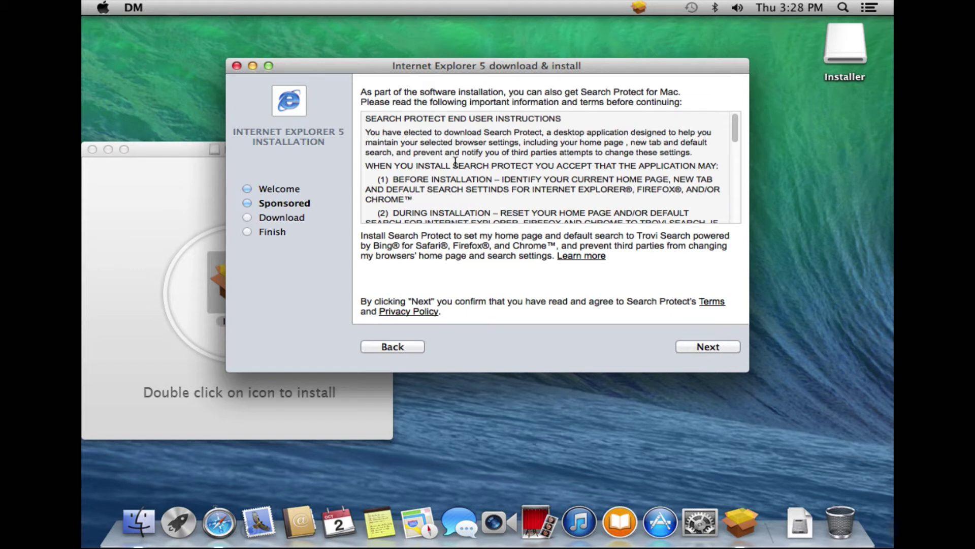
pyautogui.scroll(-5, 455, 161)
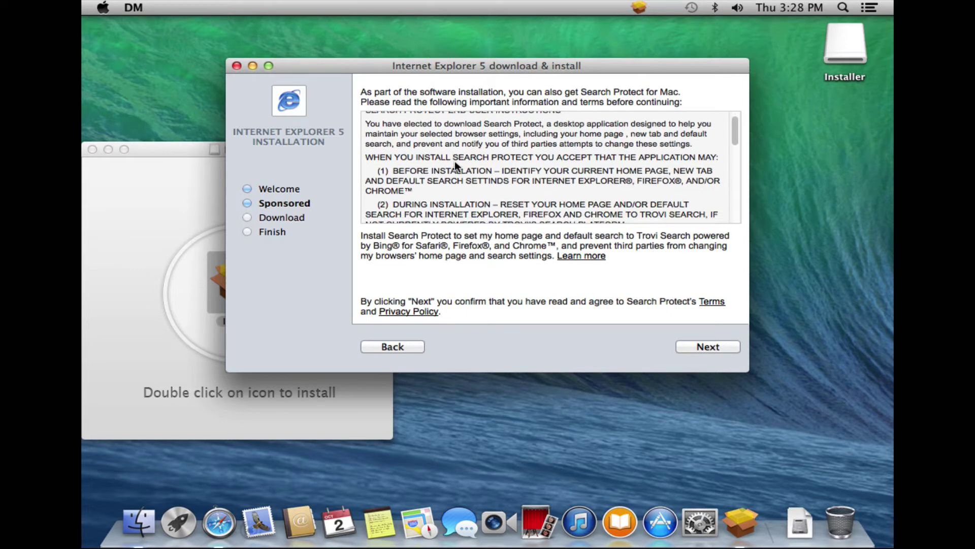
pyautogui.scroll(-4, 456, 161)
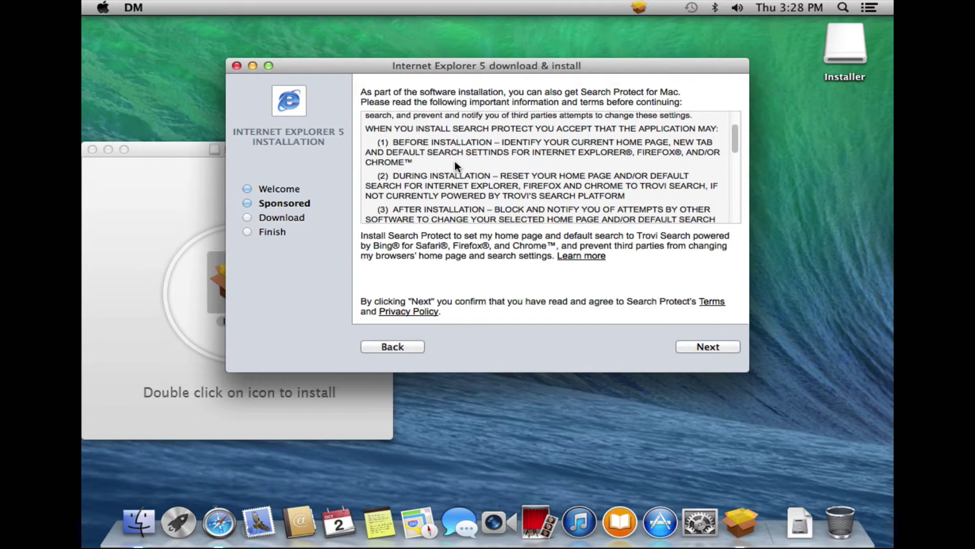
pyautogui.scroll(-5, 455, 162)
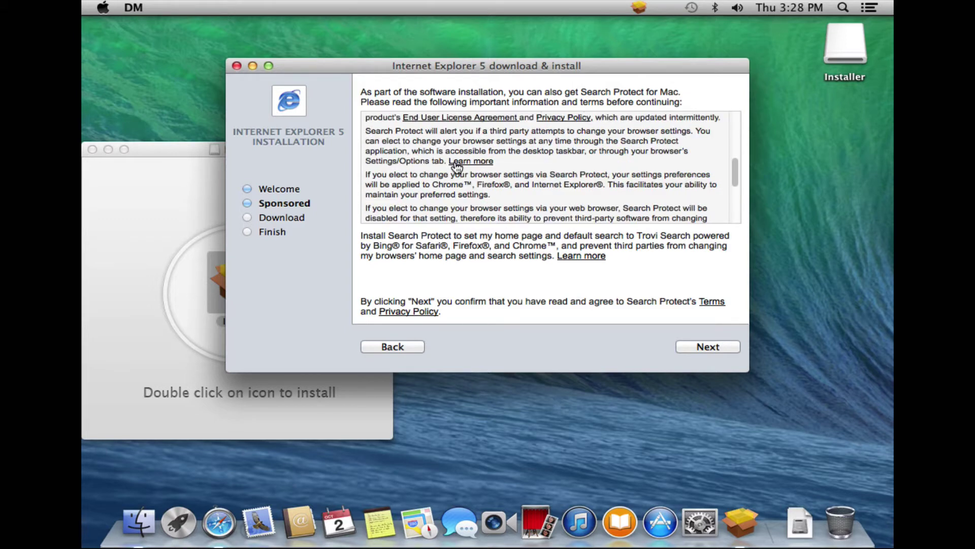
pyautogui.scroll(-5, 456, 165)
pyautogui.scroll(-4, 455, 161)
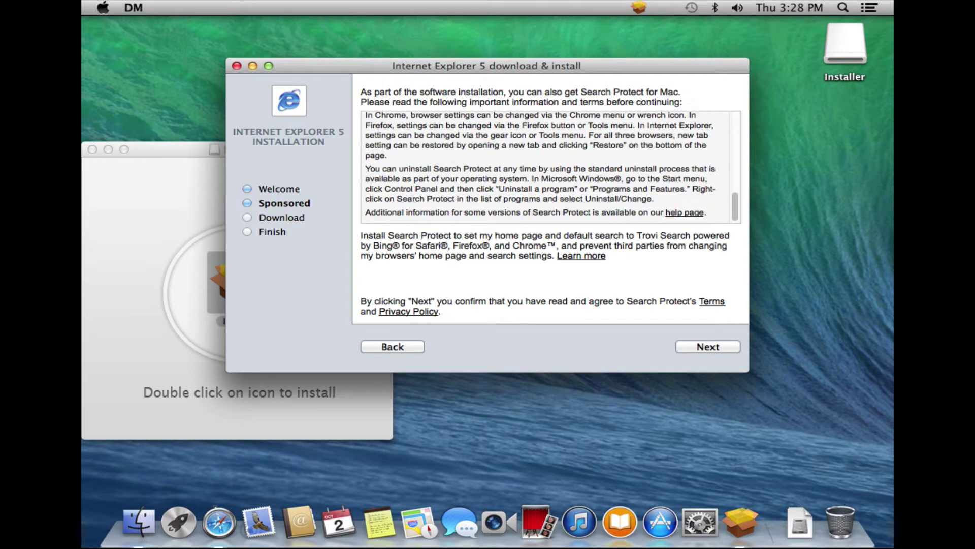
pyautogui.click(721, 345)
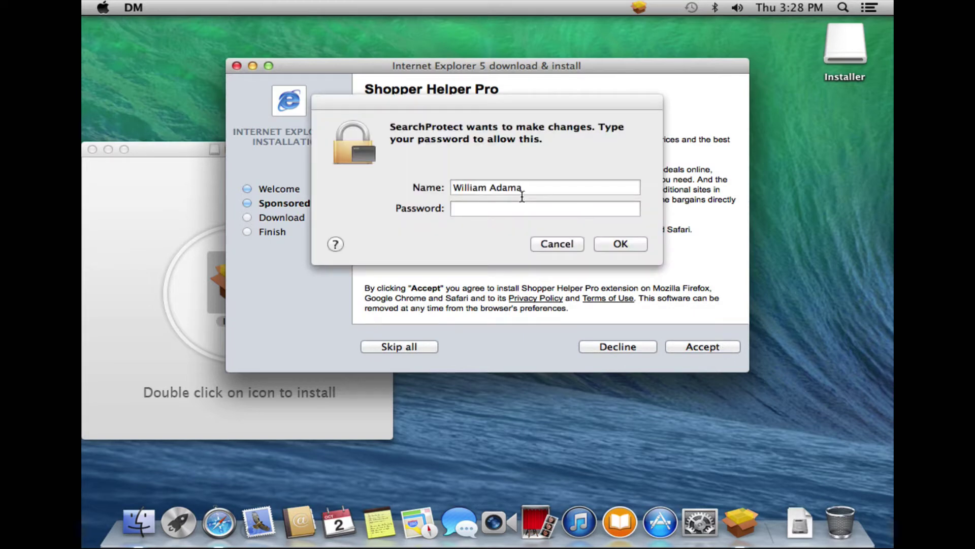
pyautogui.click(514, 206)
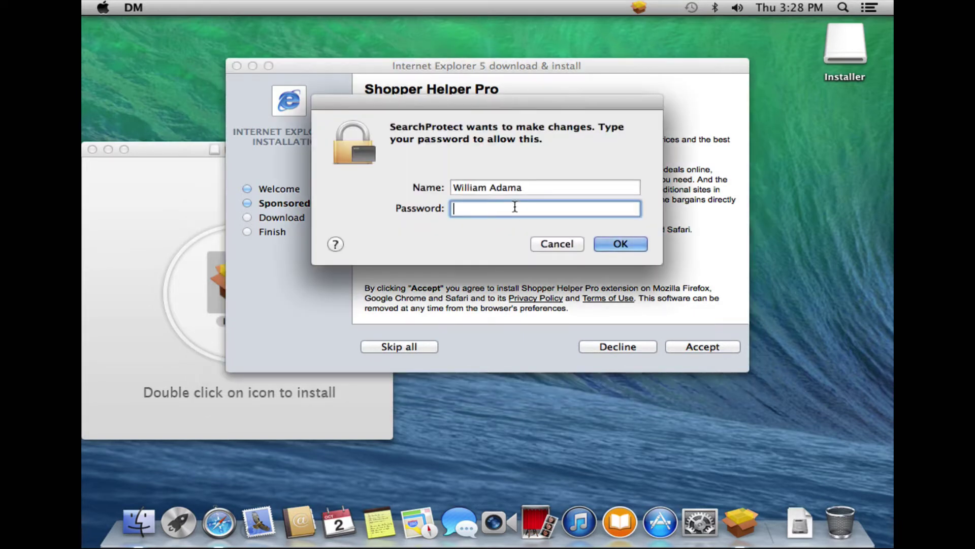
pyautogui.write('••••••')
# Authorise SearchProtect's changes and close the ad-laden Bing search window that opens.
pyautogui.click(618, 245)
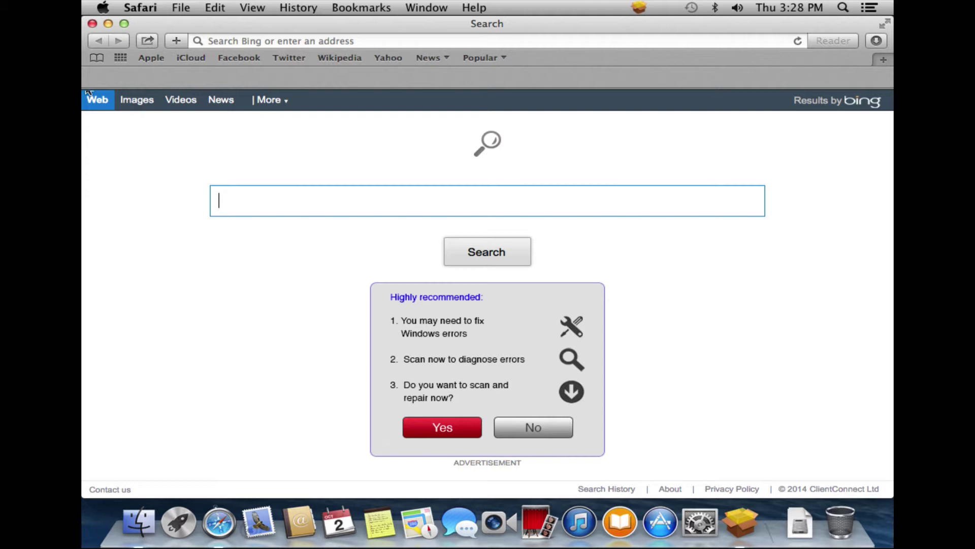
pyautogui.click(92, 24)
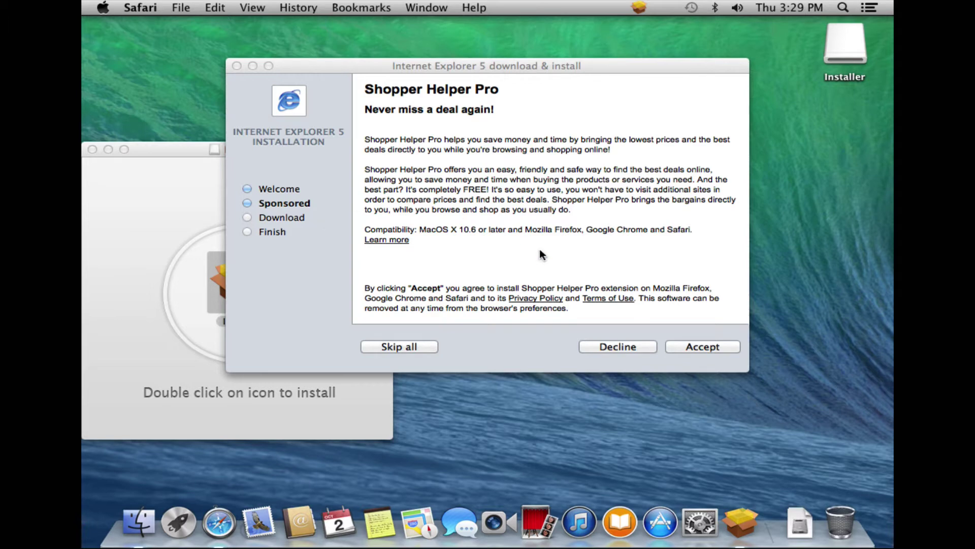
# Accept both the Shopper Helper Pro and TuneupMyMac offers in the WeDownload Manager installer.
pyautogui.click(716, 347)
pyautogui.click(716, 347)
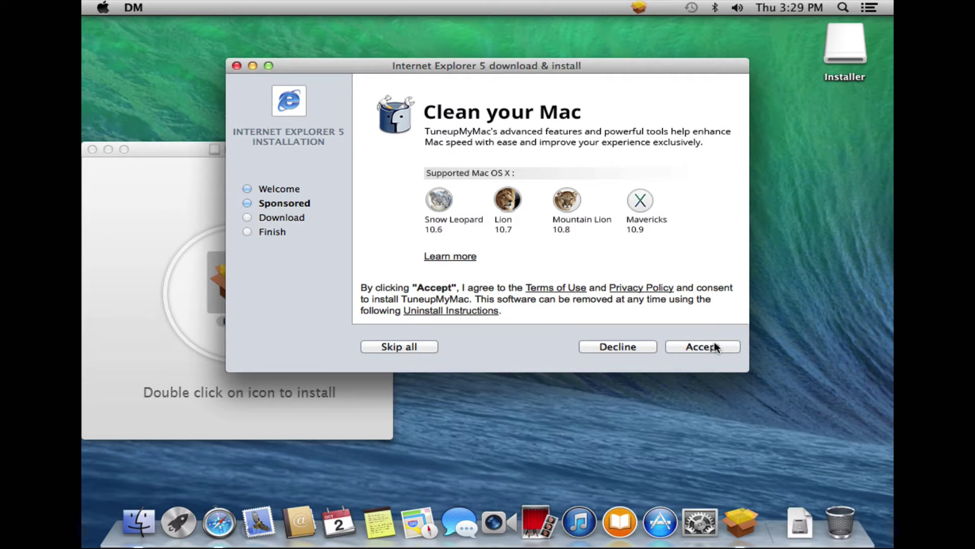
pyautogui.click(716, 347)
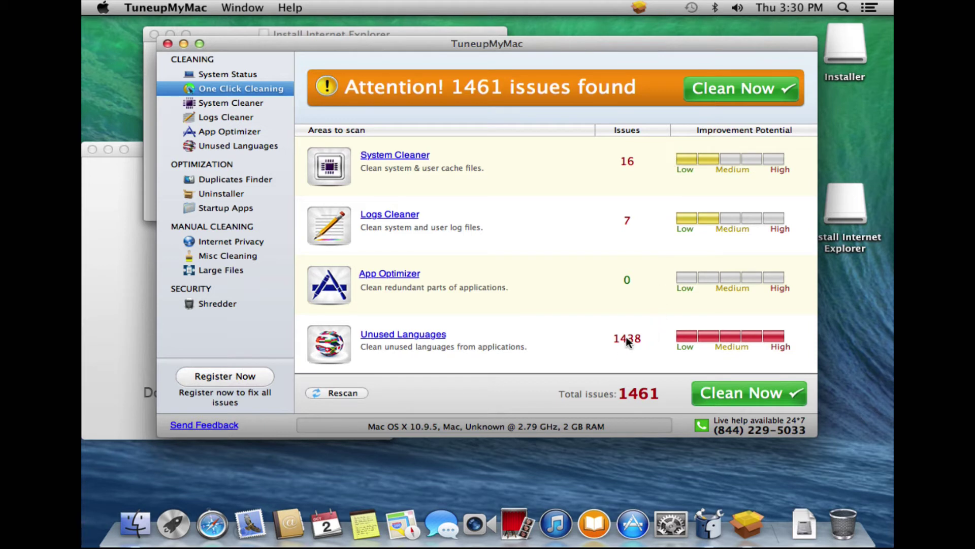
# Review the 419.6 MB Unused Languages list in TuneupMyMac and try to clean it.
pyautogui.click(241, 146)
pyautogui.scroll(-8, 459, 203)
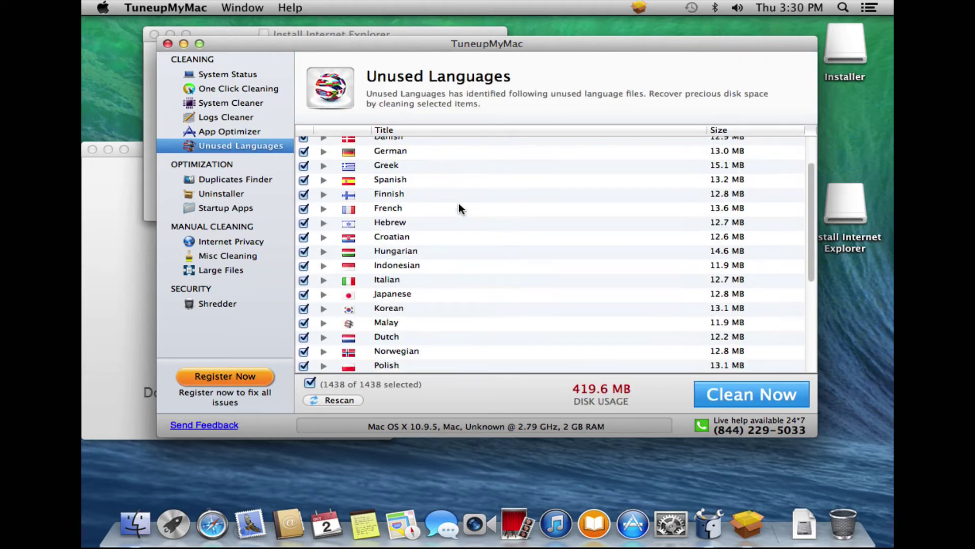
pyautogui.click(459, 202)
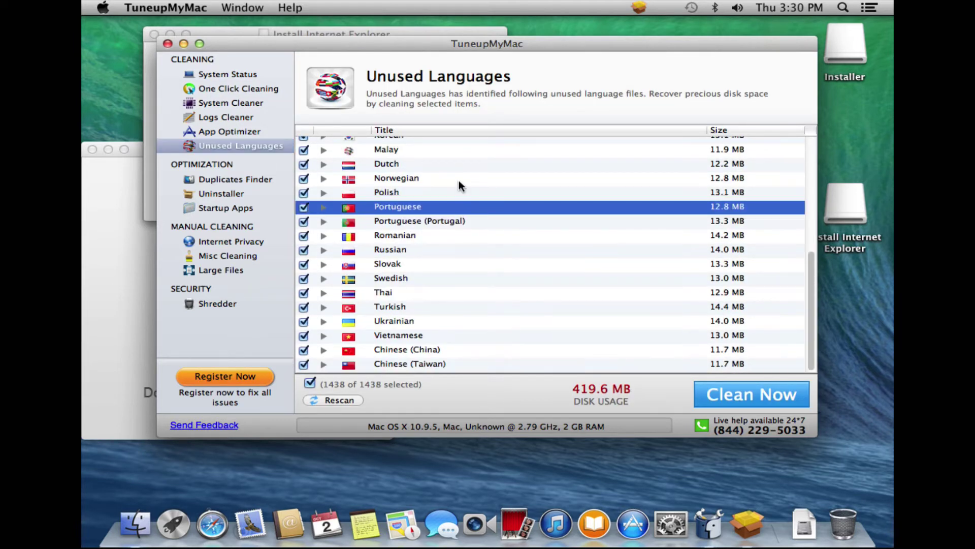
pyautogui.scroll(8, 459, 182)
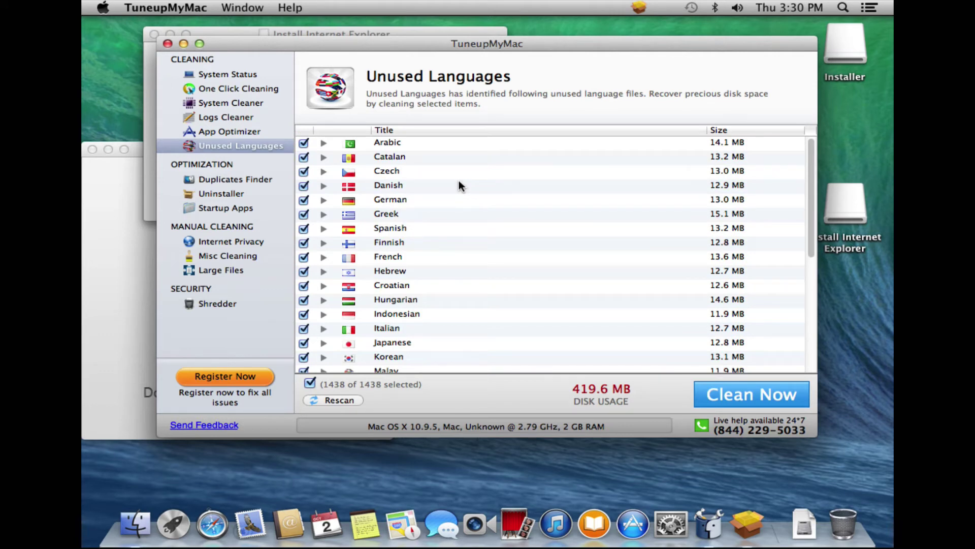
pyautogui.click(766, 395)
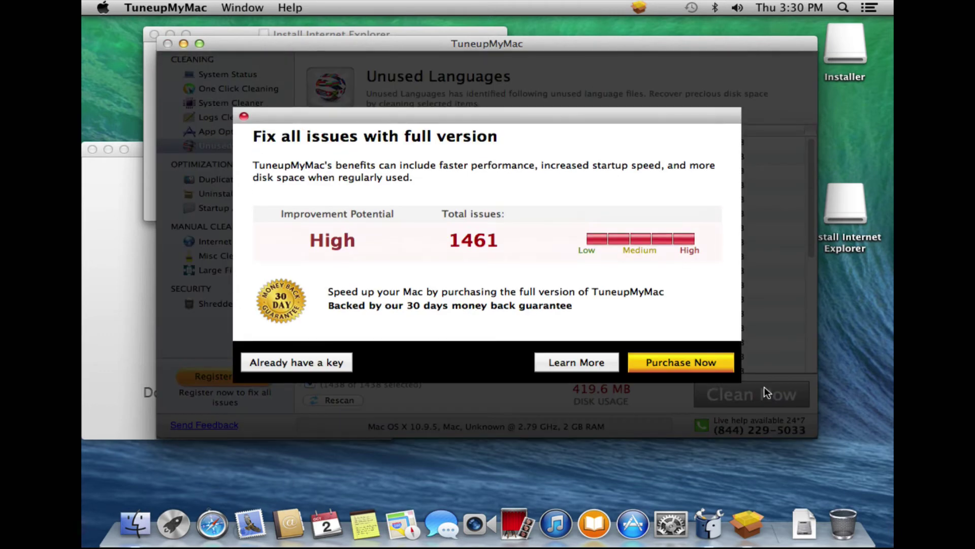
# Open the TuneupMyMac purchase page, try to close it, and choose Stay on Page.
pyautogui.click(684, 368)
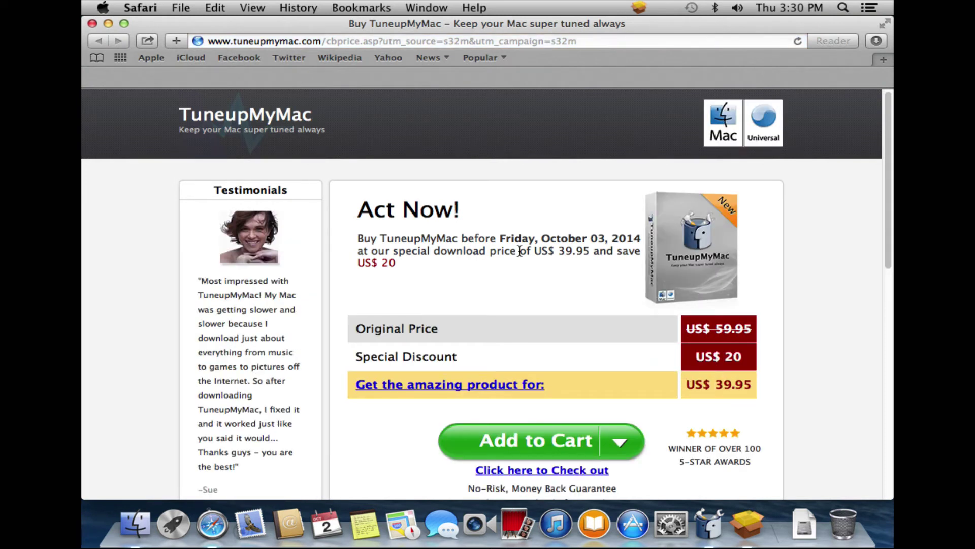
pyautogui.click(93, 24)
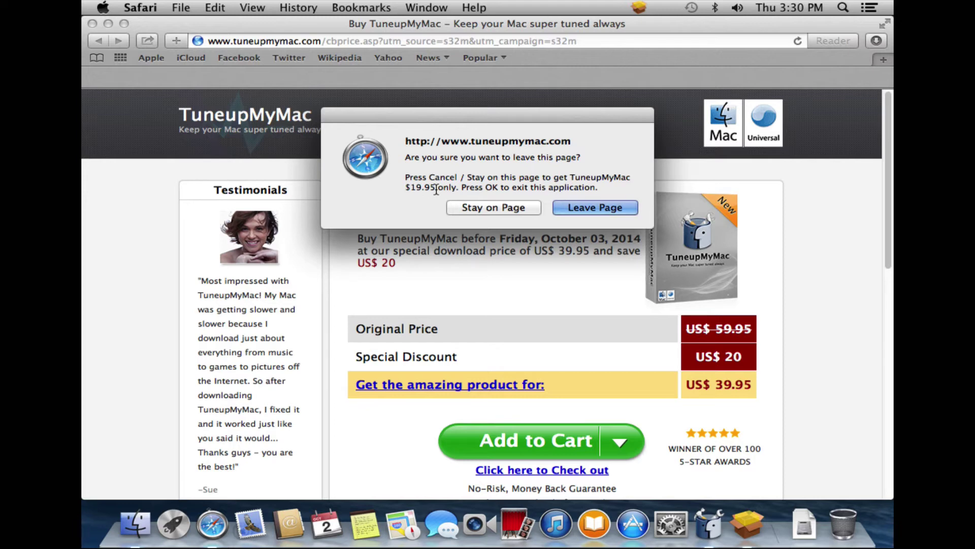
pyautogui.click(500, 207)
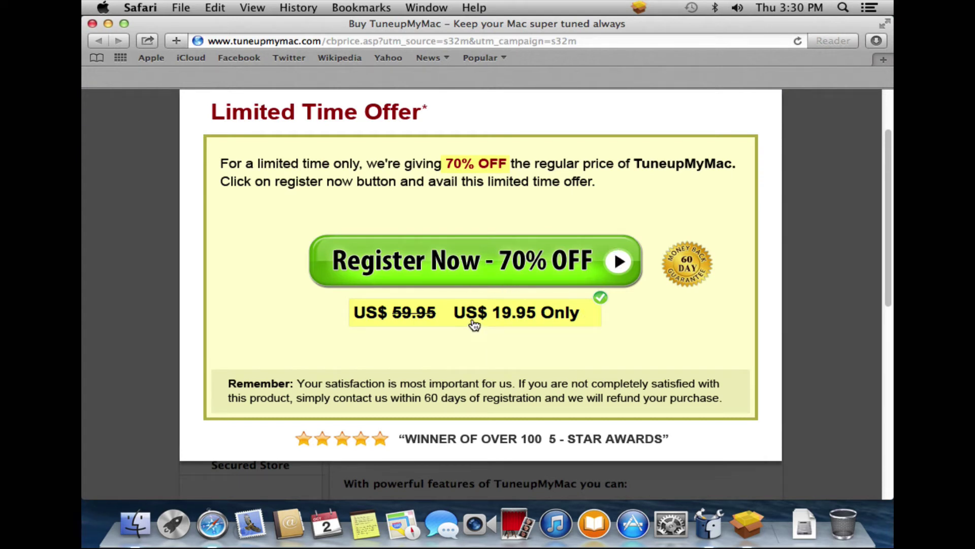
# Close the offer page, quit TuneupMyMac without buying, then finish and close the IE5 installer.
pyautogui.click(91, 23)
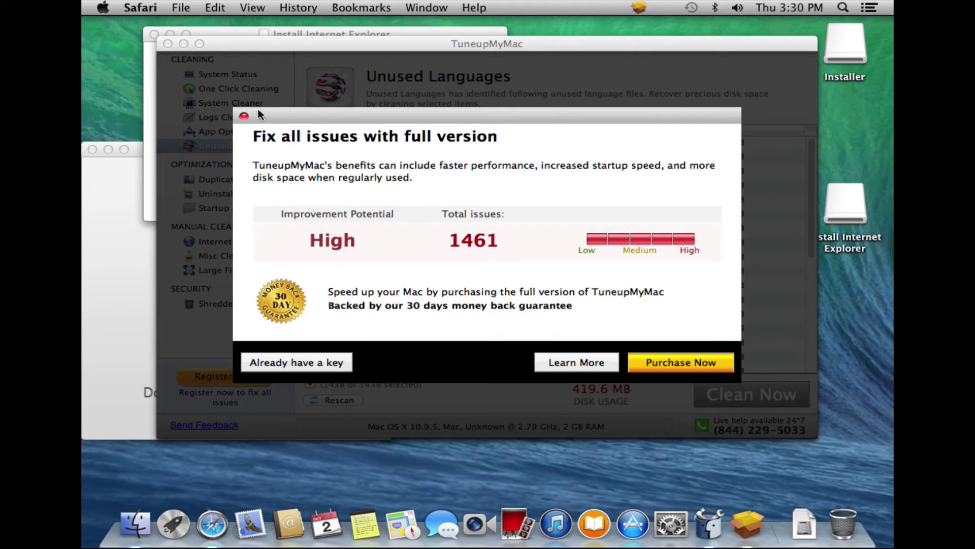
pyautogui.click(244, 118)
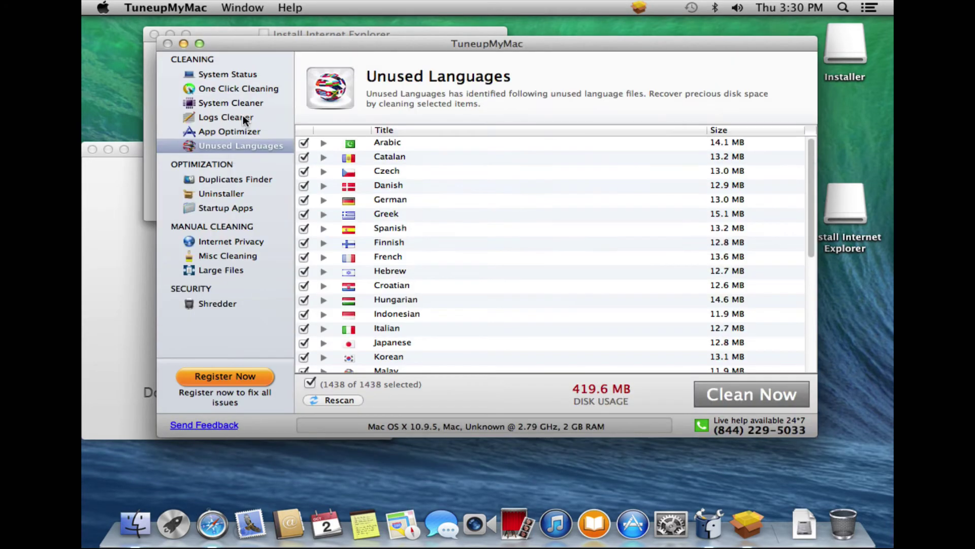
pyautogui.click(167, 44)
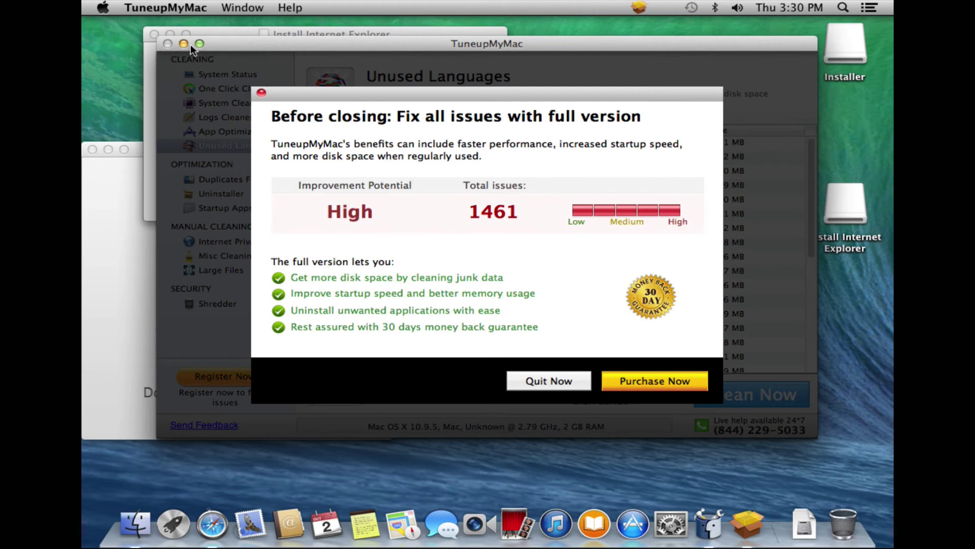
pyautogui.click(550, 382)
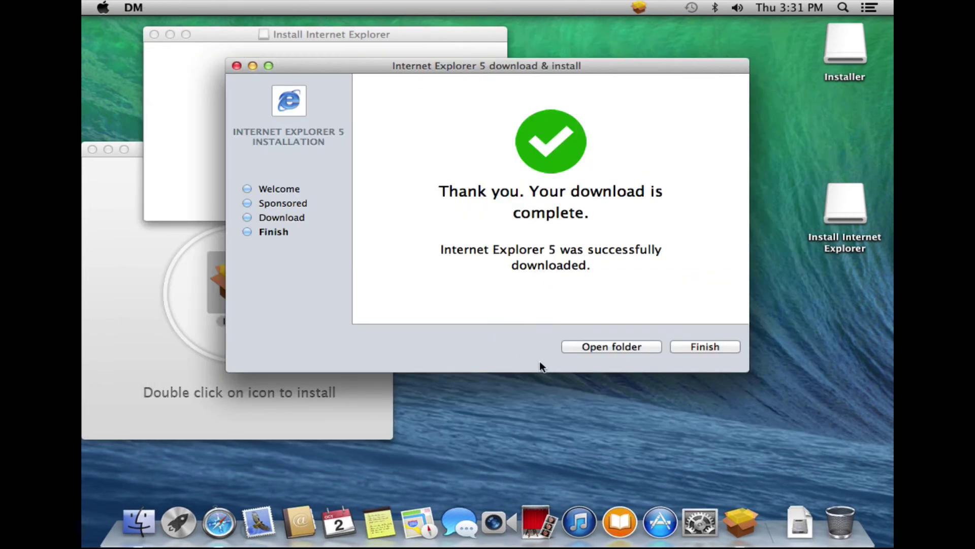
pyautogui.click(678, 347)
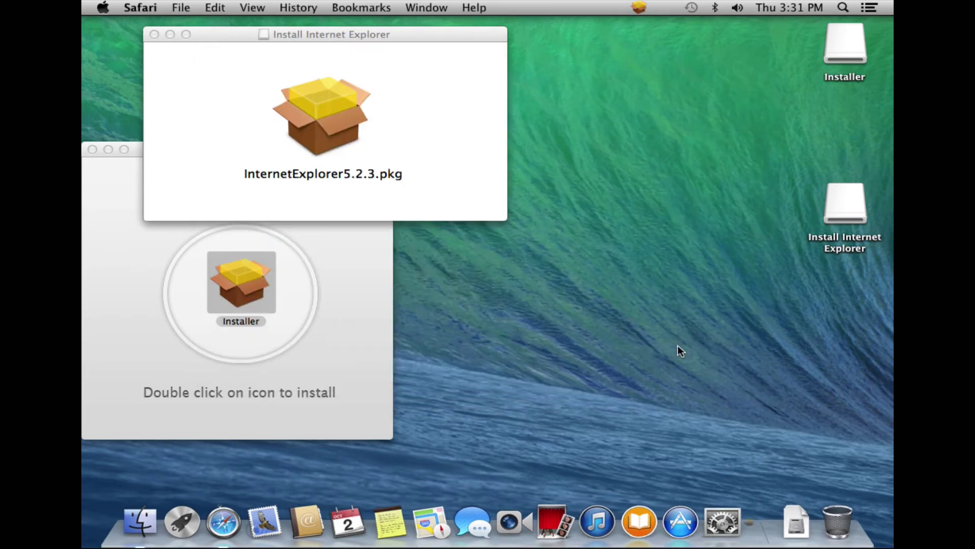
pyautogui.click(154, 34)
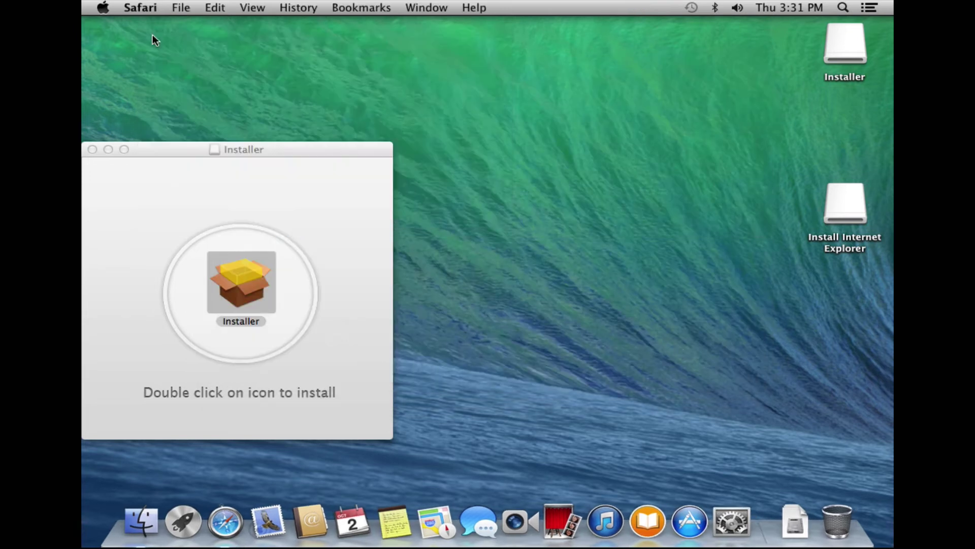
# Close the Installer window and open the Applications folder in a new Finder window.
pyautogui.click(94, 148)
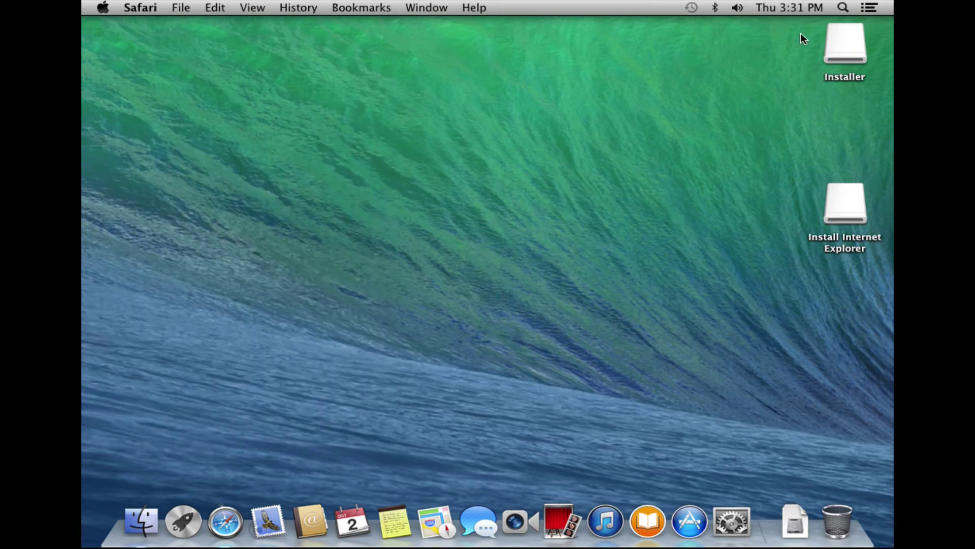
pyautogui.moveTo(800, 30); pyautogui.dragTo(844, 513)
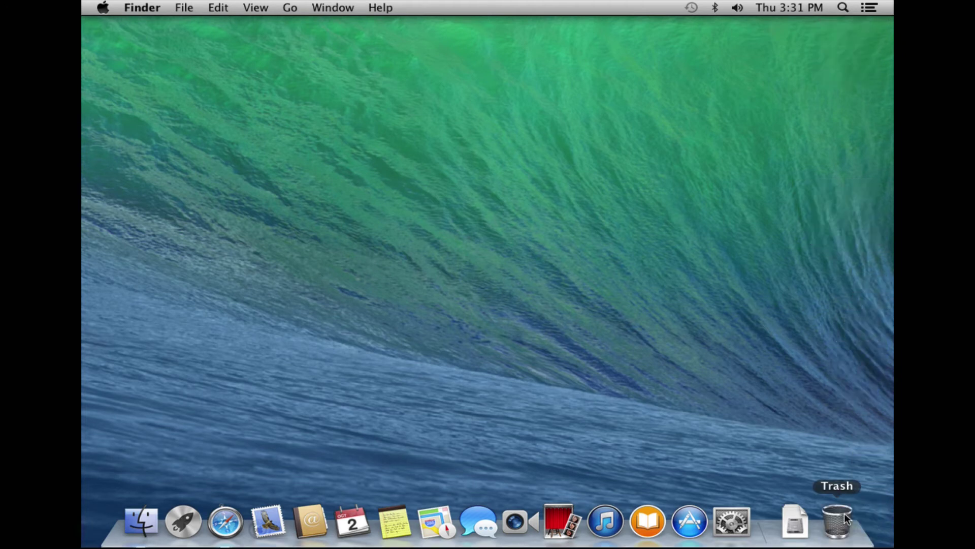
pyautogui.click(134, 514)
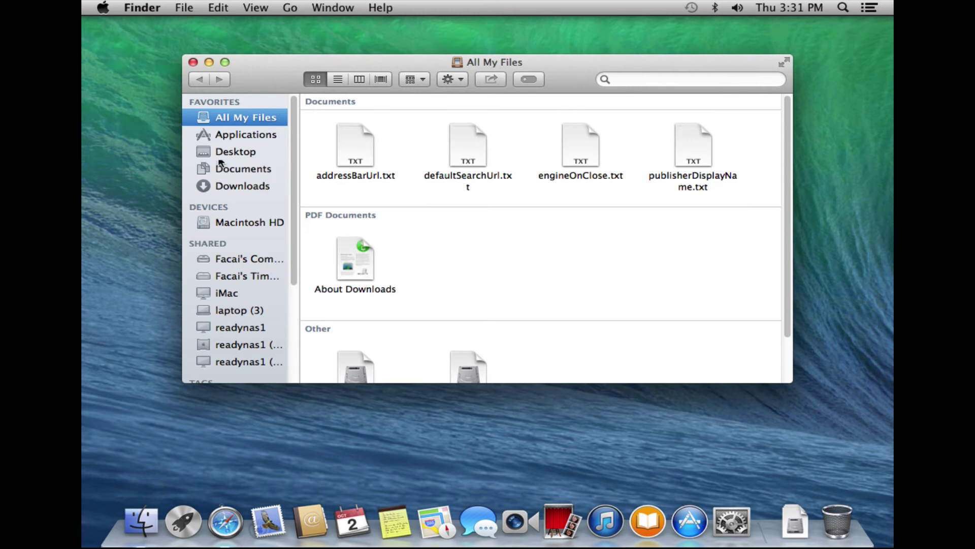
pyautogui.click(228, 136)
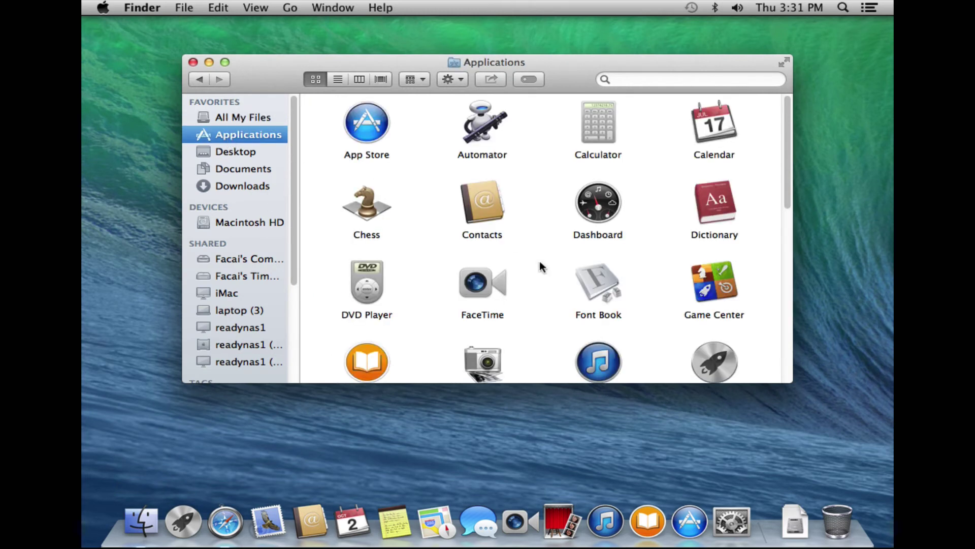
# Scroll through Applications to review SearchProtect and TuneupMyMac among the standard apps.
pyautogui.scroll(-10, 540, 261)
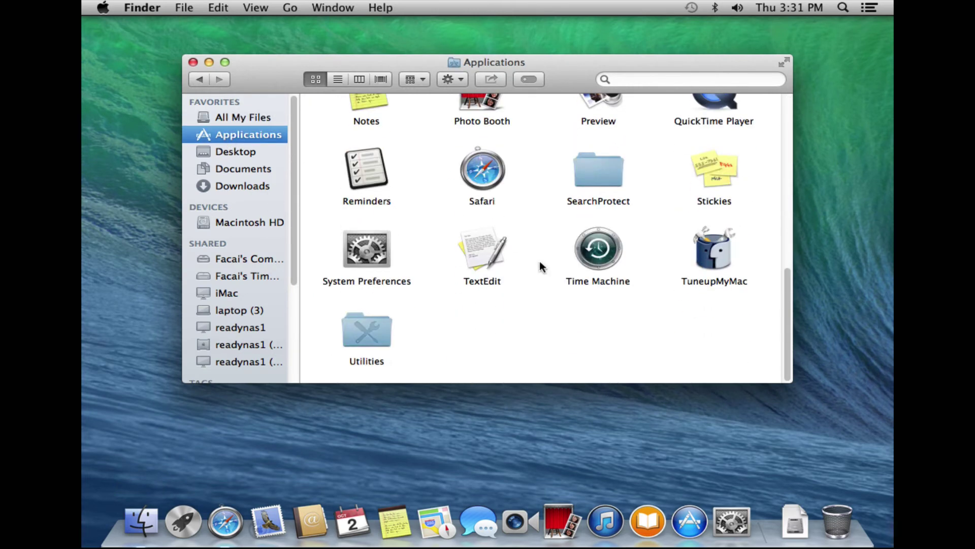
pyautogui.scroll(5, 540, 260)
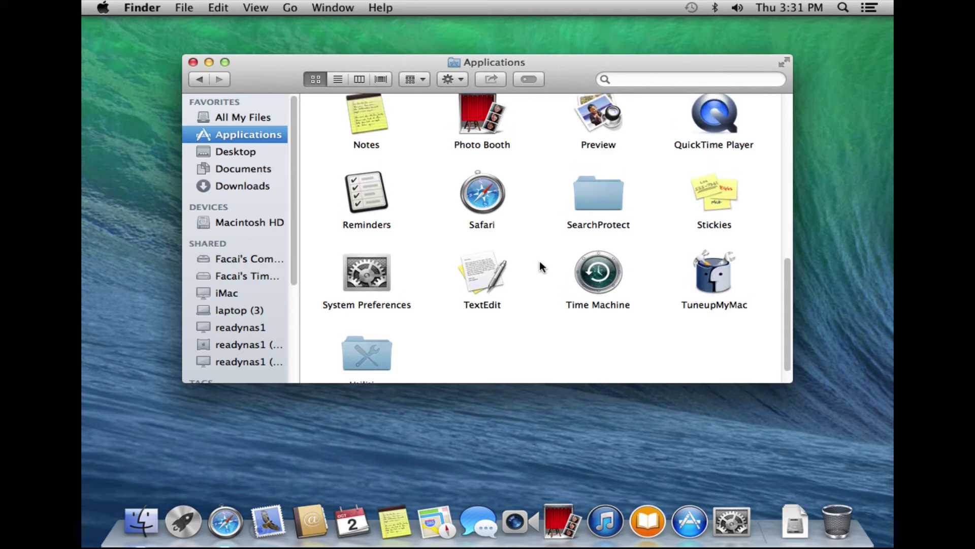
pyautogui.scroll(2, 539, 261)
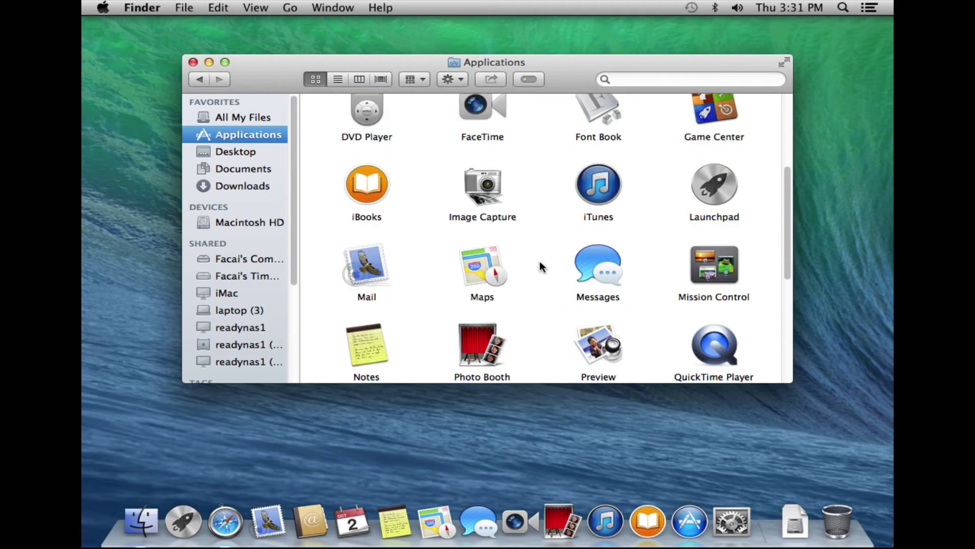
pyautogui.scroll(1, 539, 261)
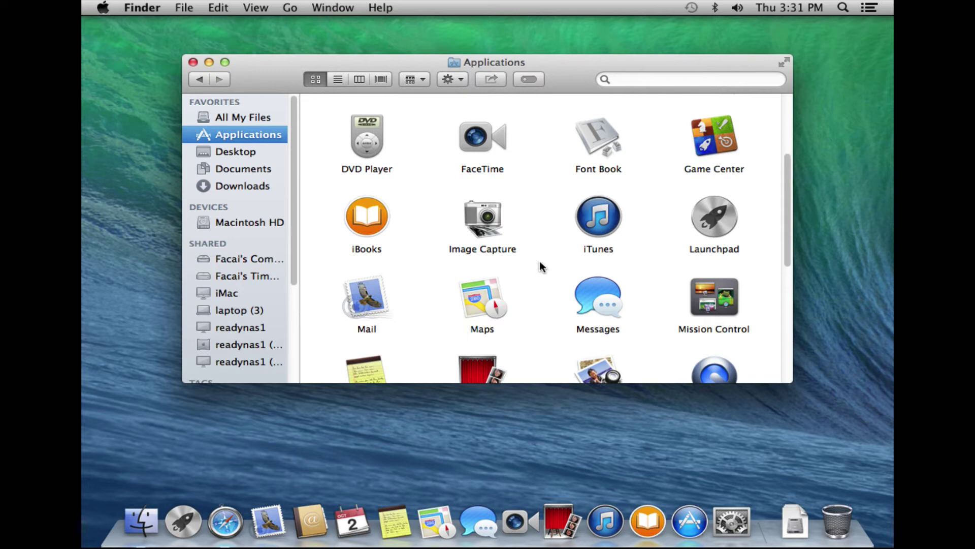
pyautogui.scroll(-1, 540, 261)
pyautogui.scroll(-2, 540, 261)
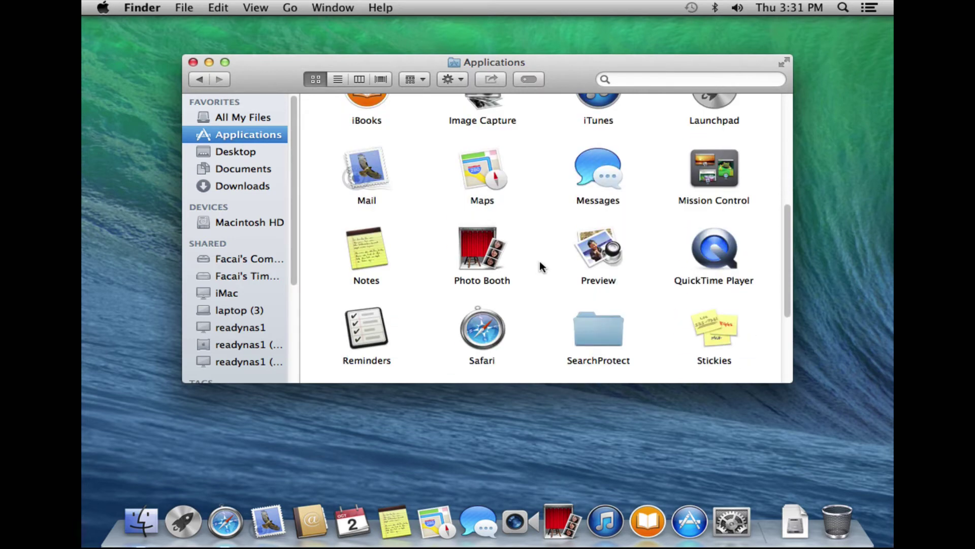
pyautogui.scroll(-2, 540, 260)
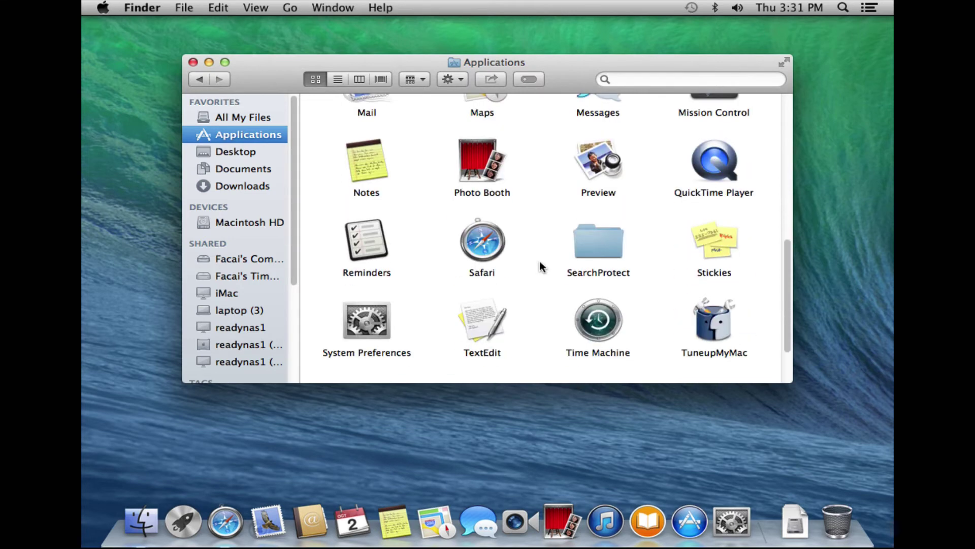
pyautogui.scroll(-1, 539, 266)
pyautogui.scroll(-1, 540, 267)
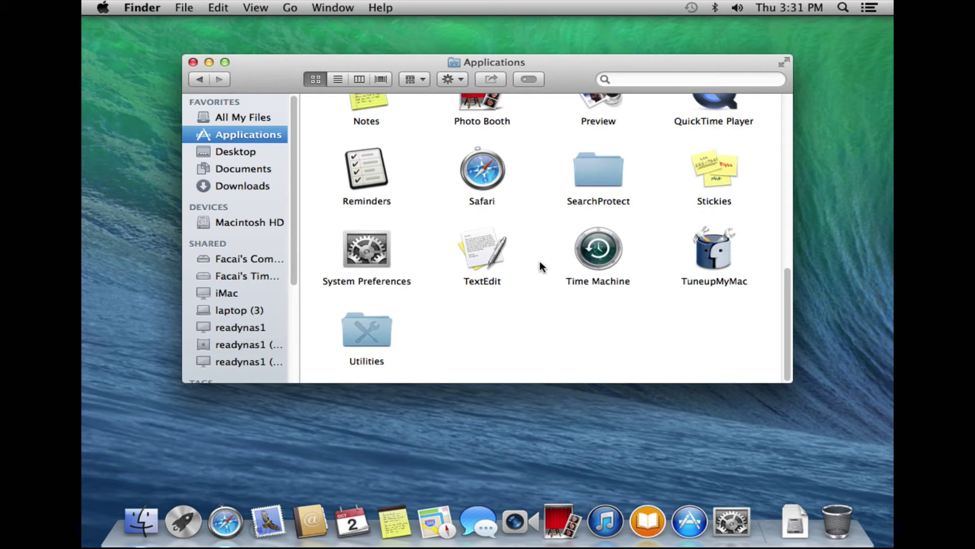
pyautogui.scroll(1, 540, 267)
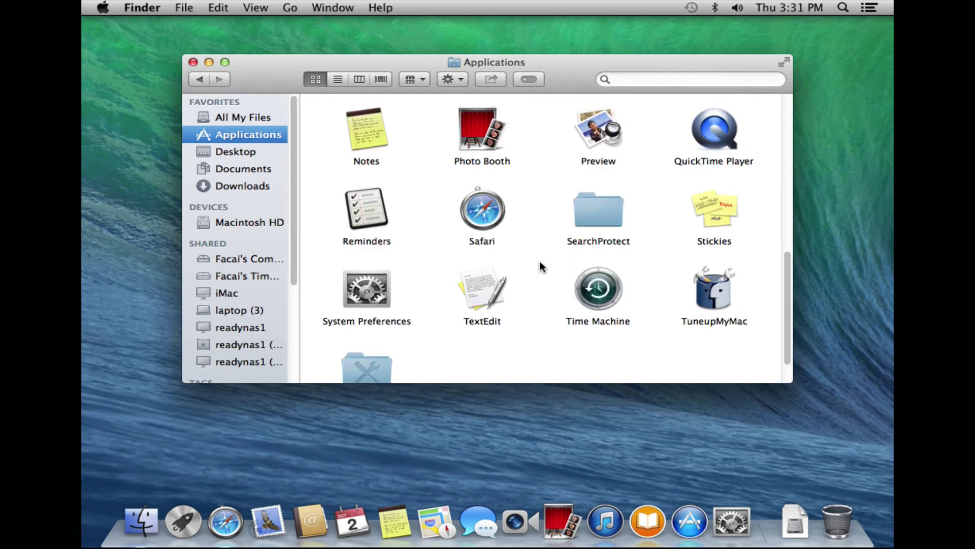
pyautogui.scroll(3, 540, 263)
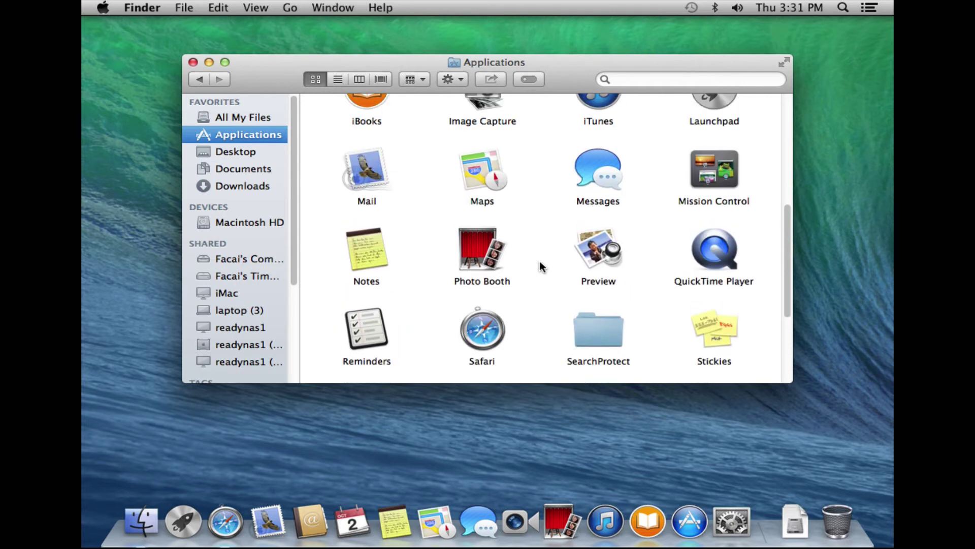
pyautogui.scroll(4, 540, 262)
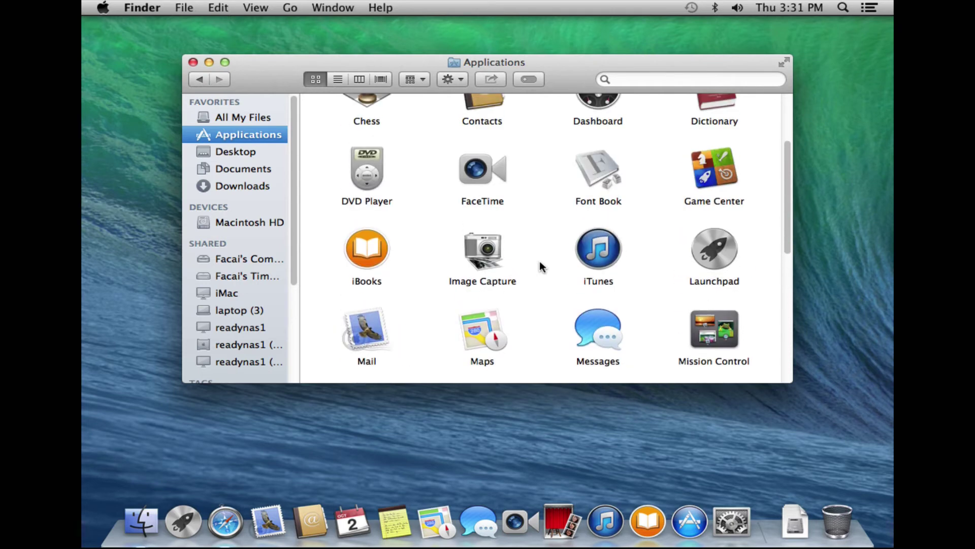
pyautogui.scroll(3, 540, 264)
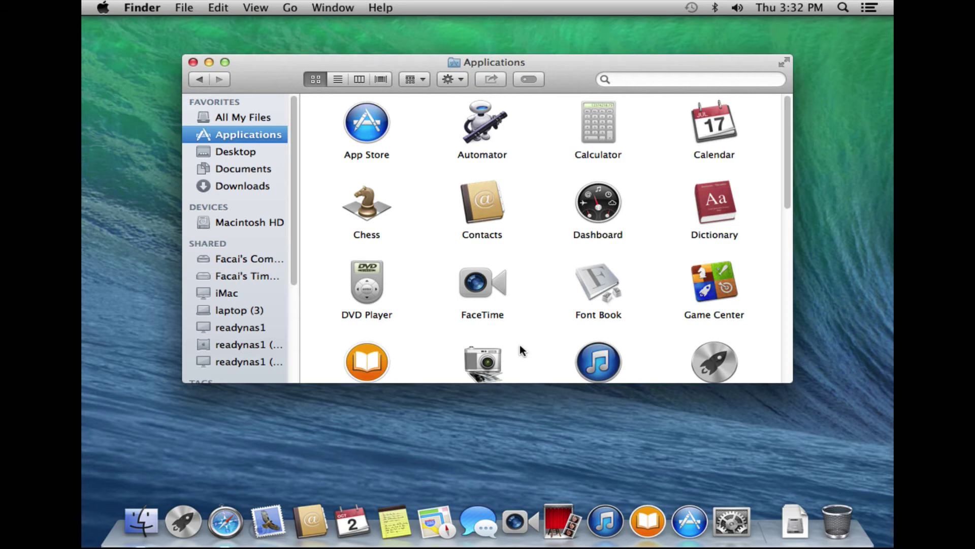
pyautogui.scroll(-10, 519, 345)
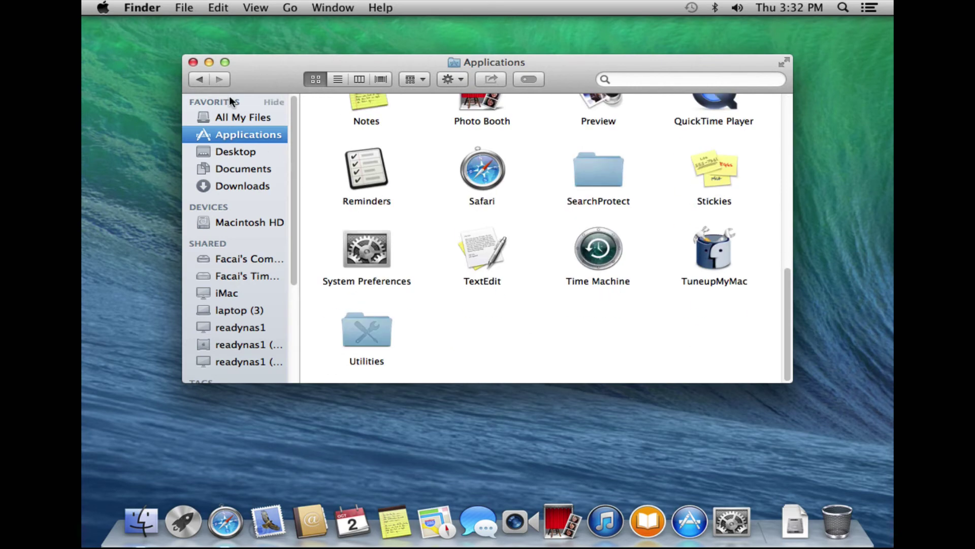
# Close the Applications window and search 'internet storm center', reviewing the Bing results with SANS ISC on top.
pyautogui.click(193, 62)
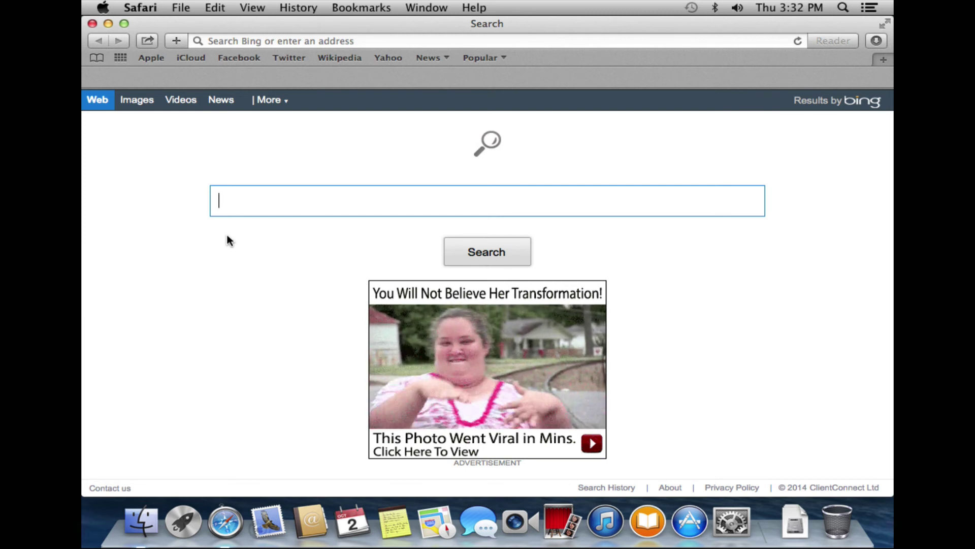
pyautogui.write('internet ')
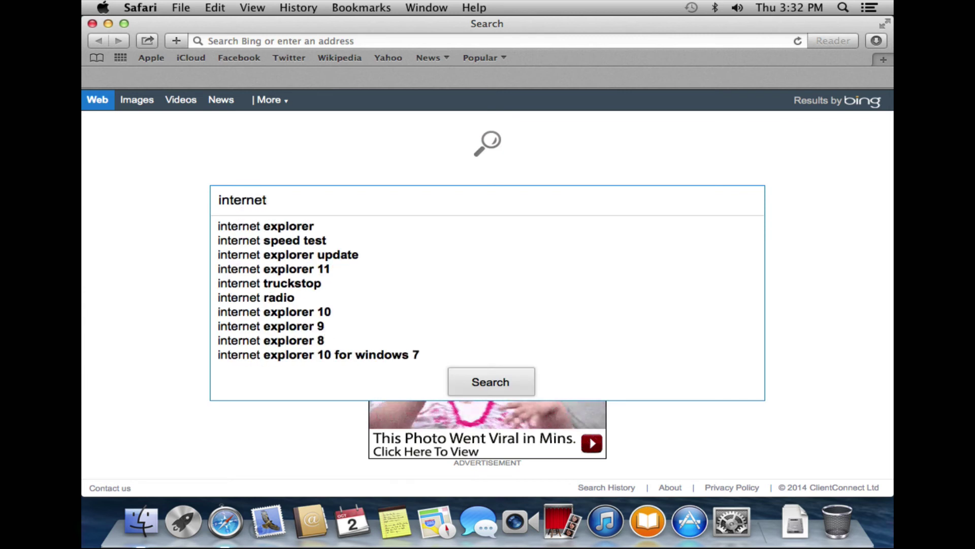
pyautogui.write('storm ')
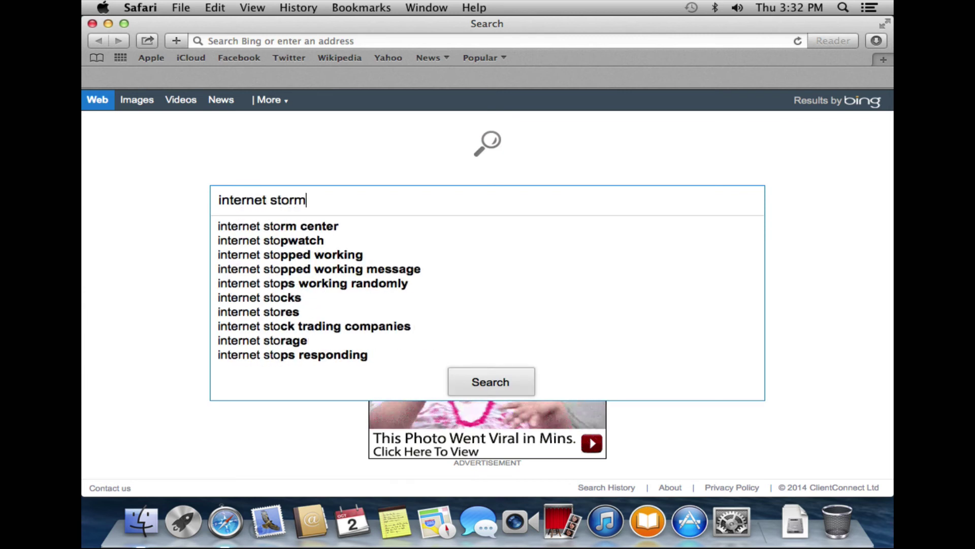
pyautogui.write('center')
pyautogui.press('Return')
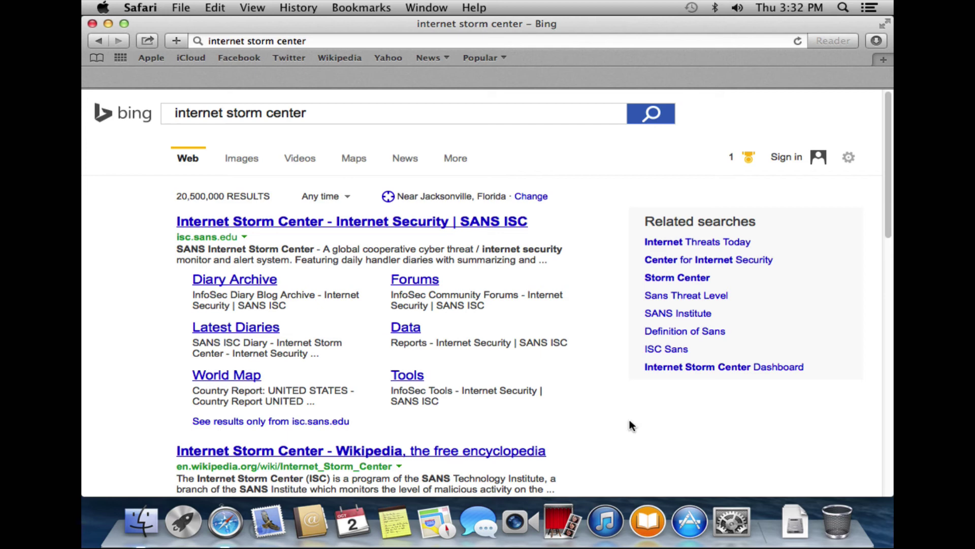
pyautogui.scroll(-2, 629, 424)
pyautogui.scroll(-5, 630, 424)
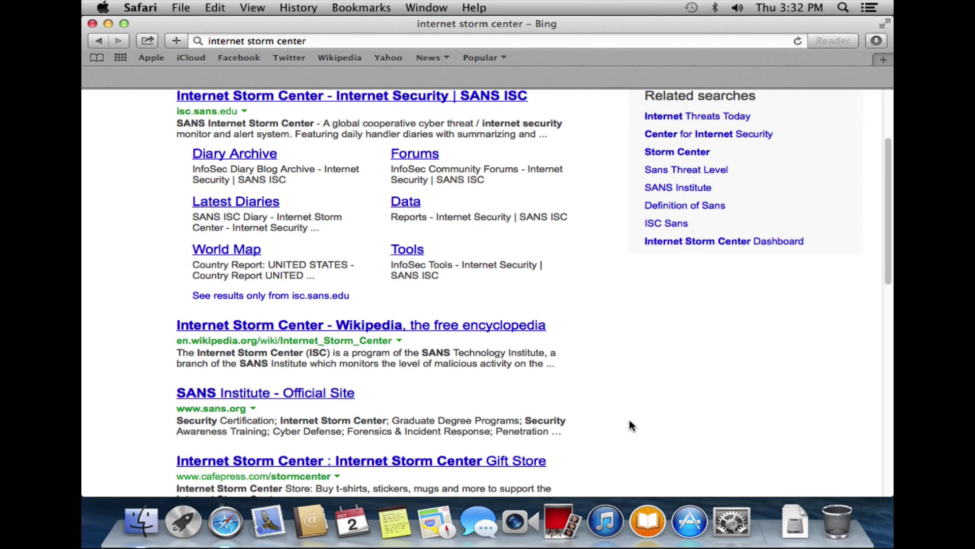
pyautogui.scroll(8, 630, 424)
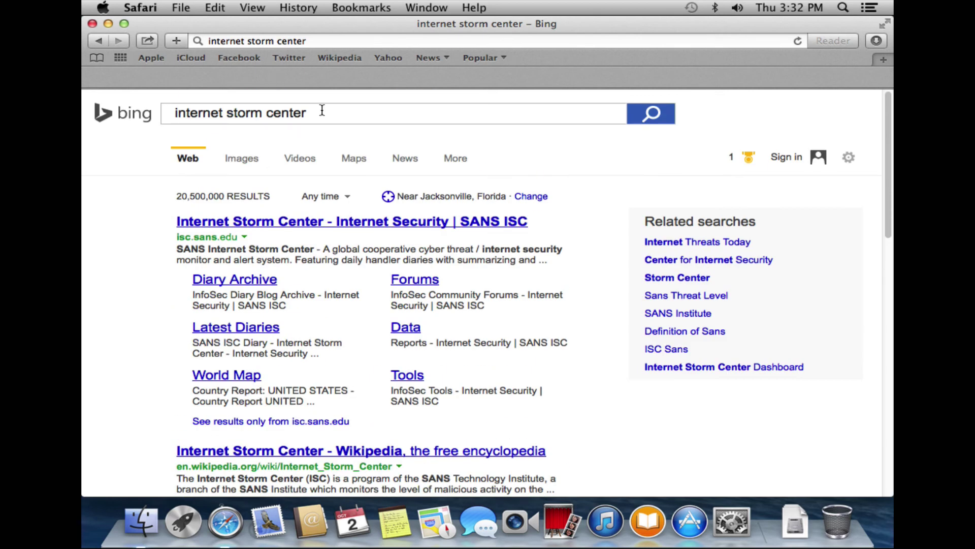
pyautogui.moveTo(323, 109); pyautogui.dragTo(257, 94)
# Search Bing for 'digital camera', scroll through the ad-filled results, then close Safari.
pyautogui.write('di')
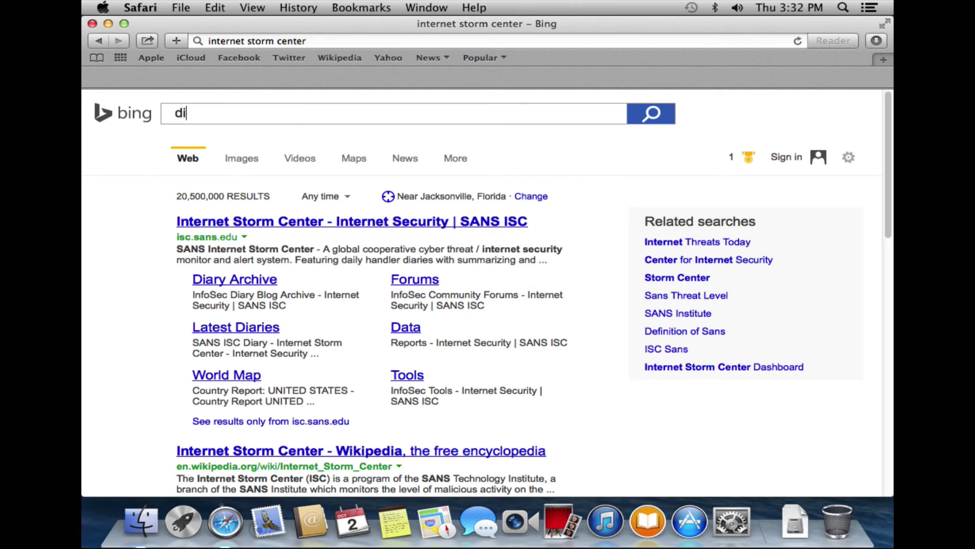
pyautogui.write('gital camera')
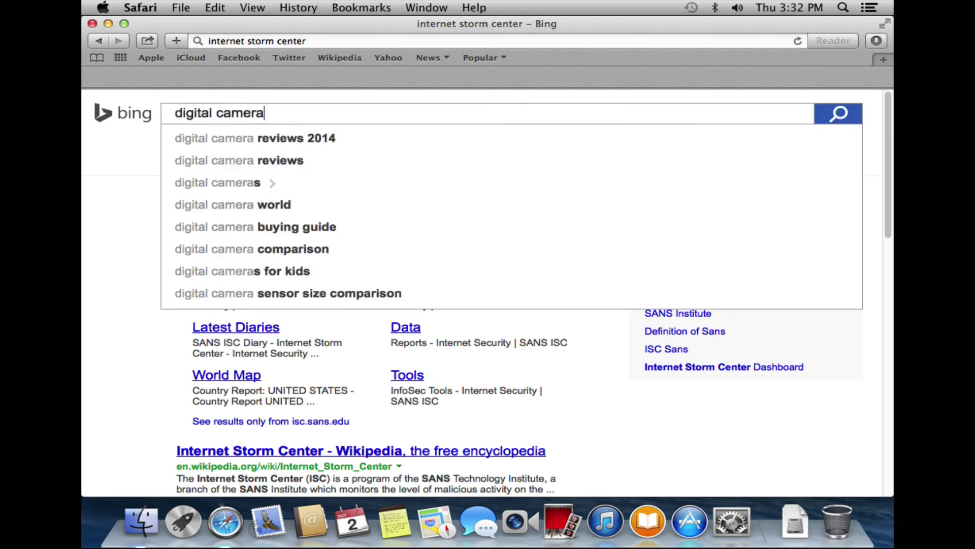
pyautogui.press('Return')
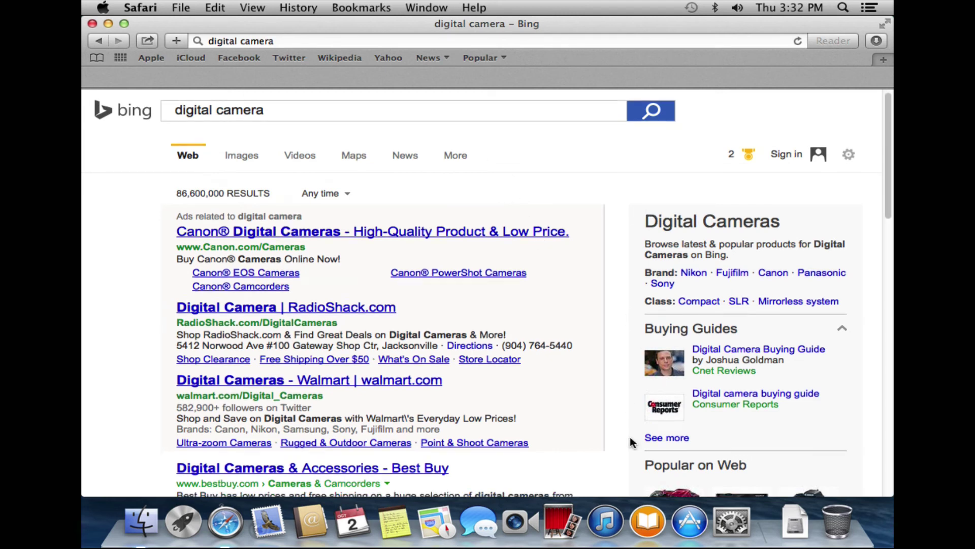
pyautogui.scroll(-5, 630, 437)
pyautogui.scroll(-2, 630, 437)
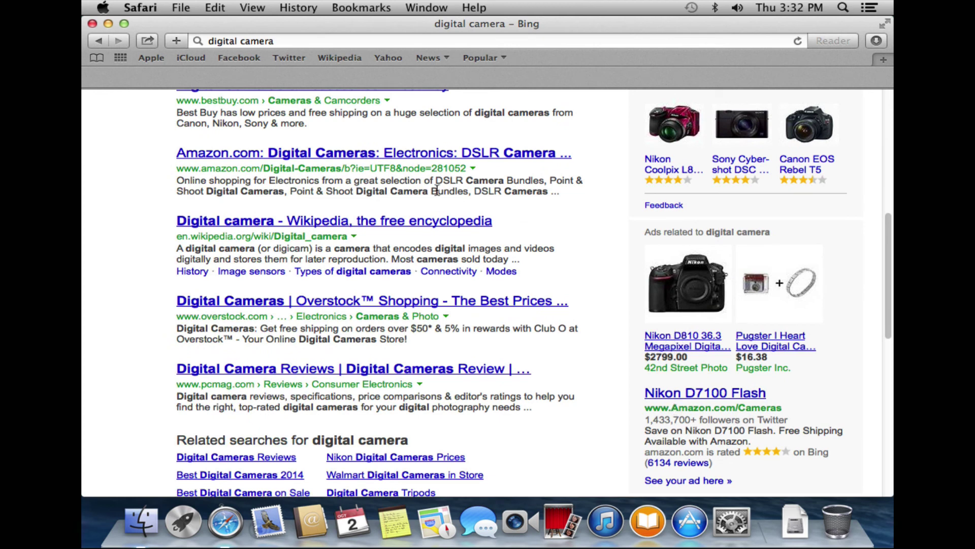
pyautogui.click(92, 24)
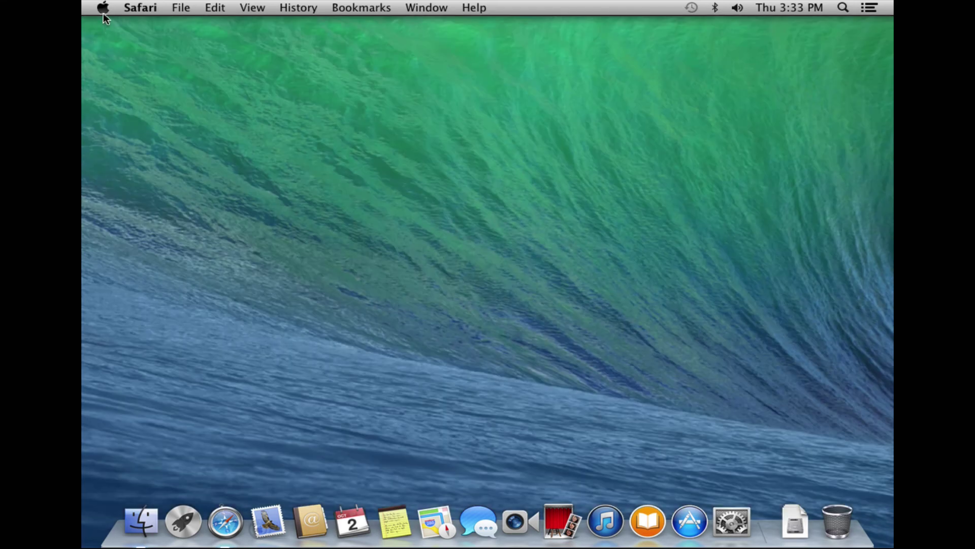
# Open System Preferences from the Apple menu to the Security & Privacy pane.
pyautogui.click(104, 9)
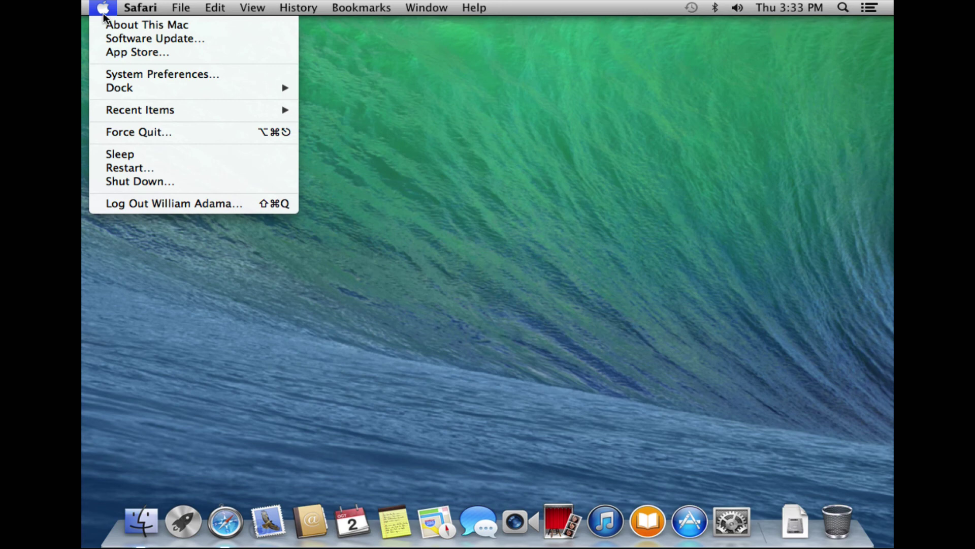
pyautogui.click(111, 74)
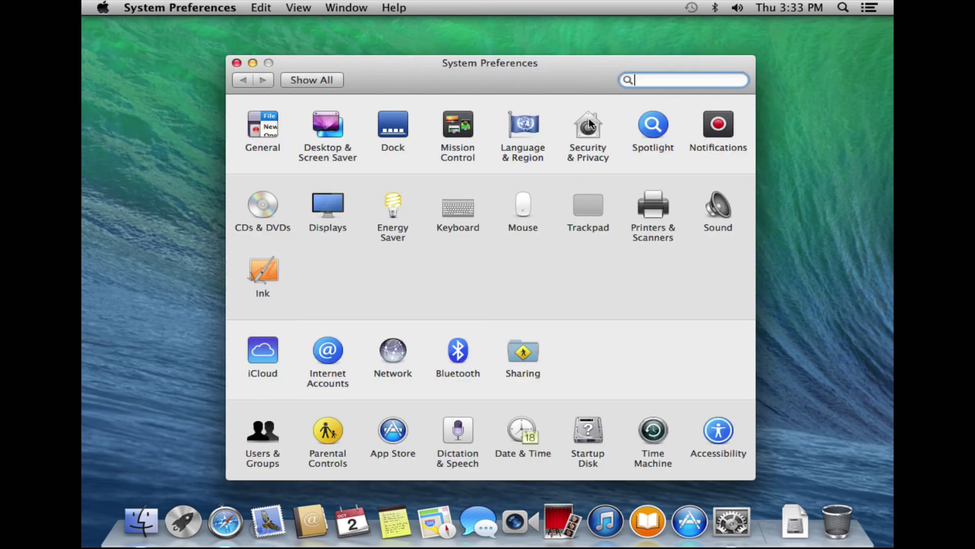
pyautogui.click(594, 119)
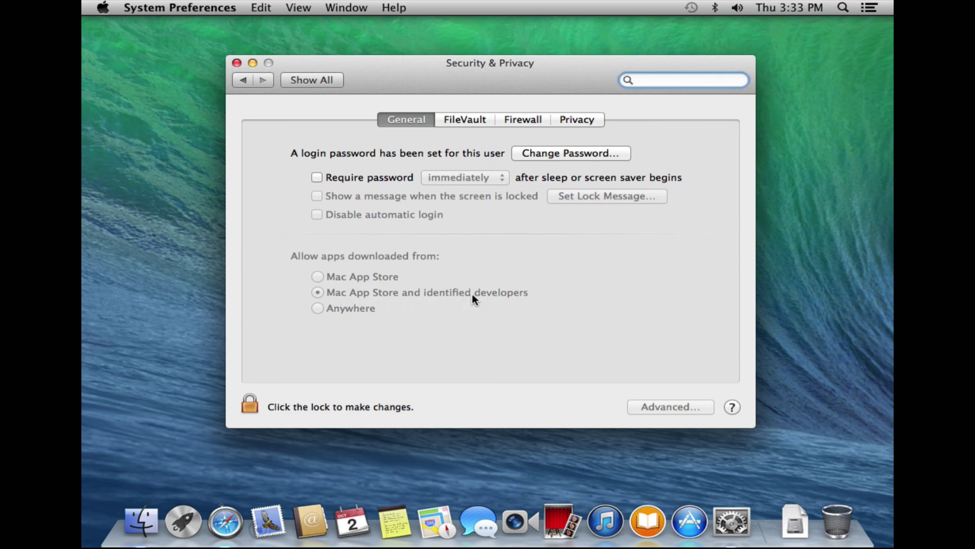
# Unlock the Security & Privacy settings by entering the account password.
pyautogui.click(254, 405)
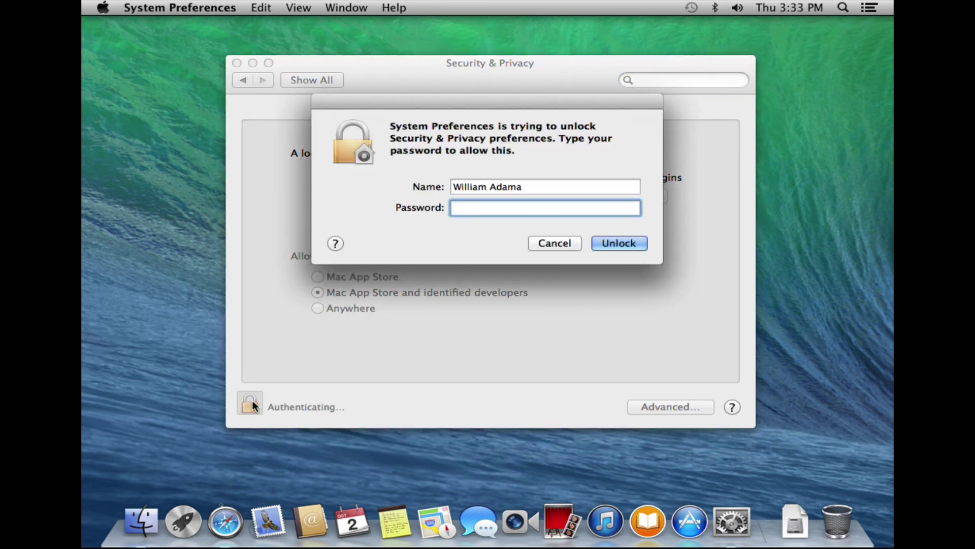
pyautogui.write('••••••')
pyautogui.press('Return')
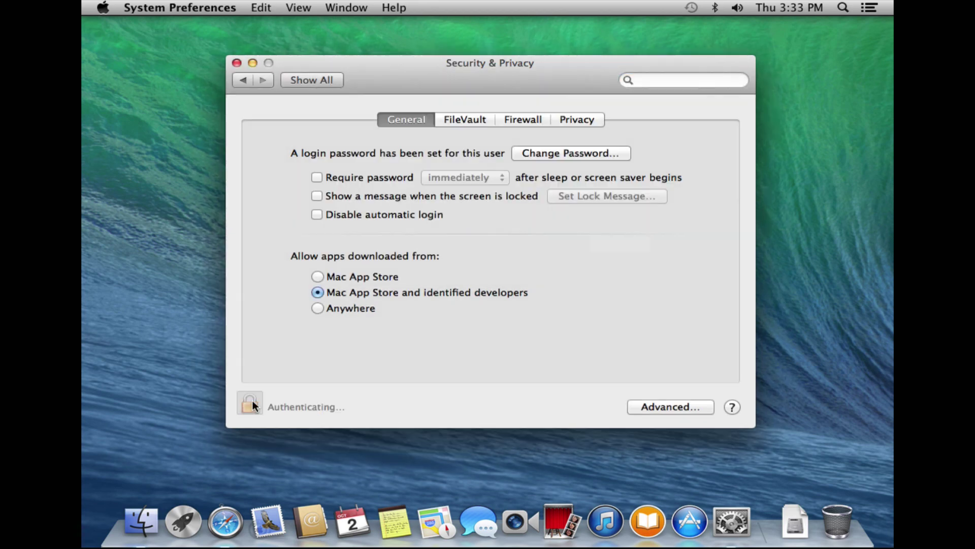